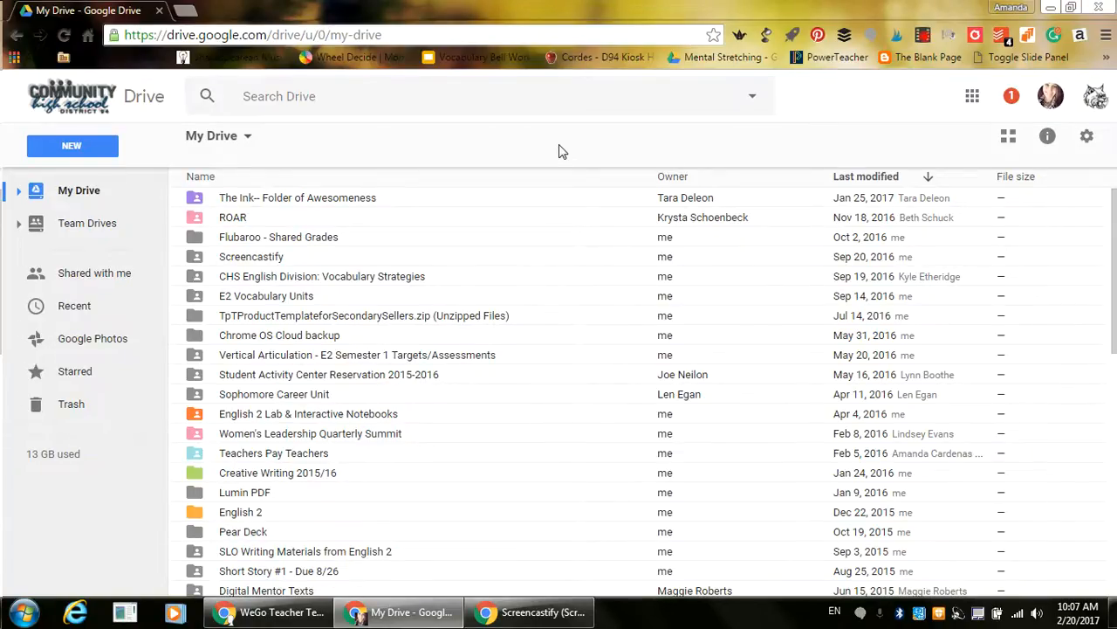
# - Create a new Google Sites website from Drive and name it Demo Site
pyautogui.click(87, 150)
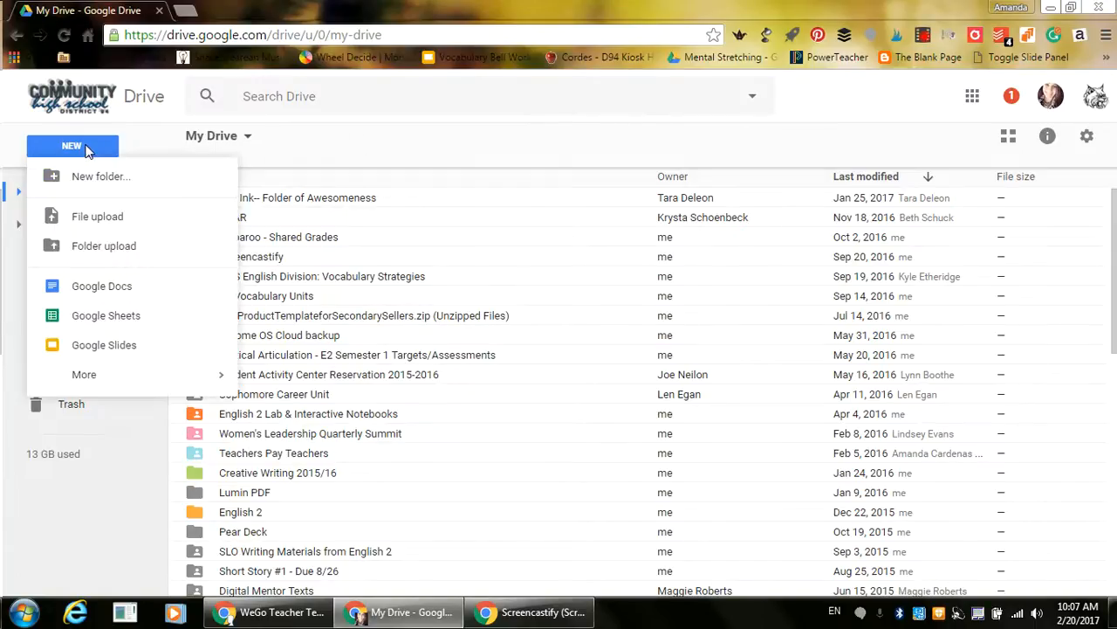
pyautogui.moveTo(142, 374)
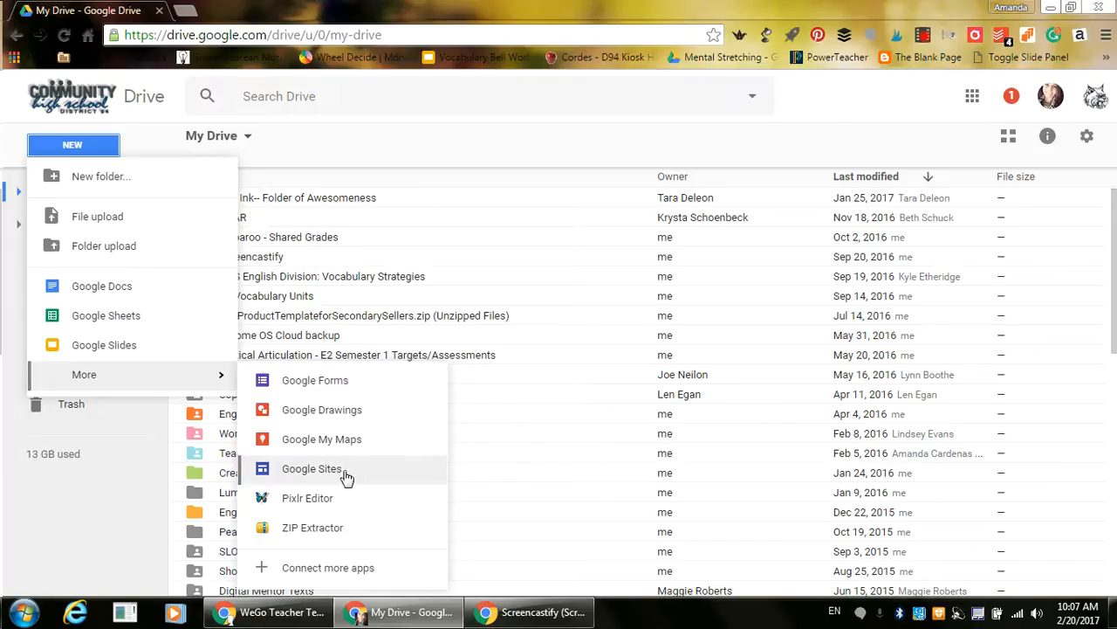
pyautogui.click(389, 477)
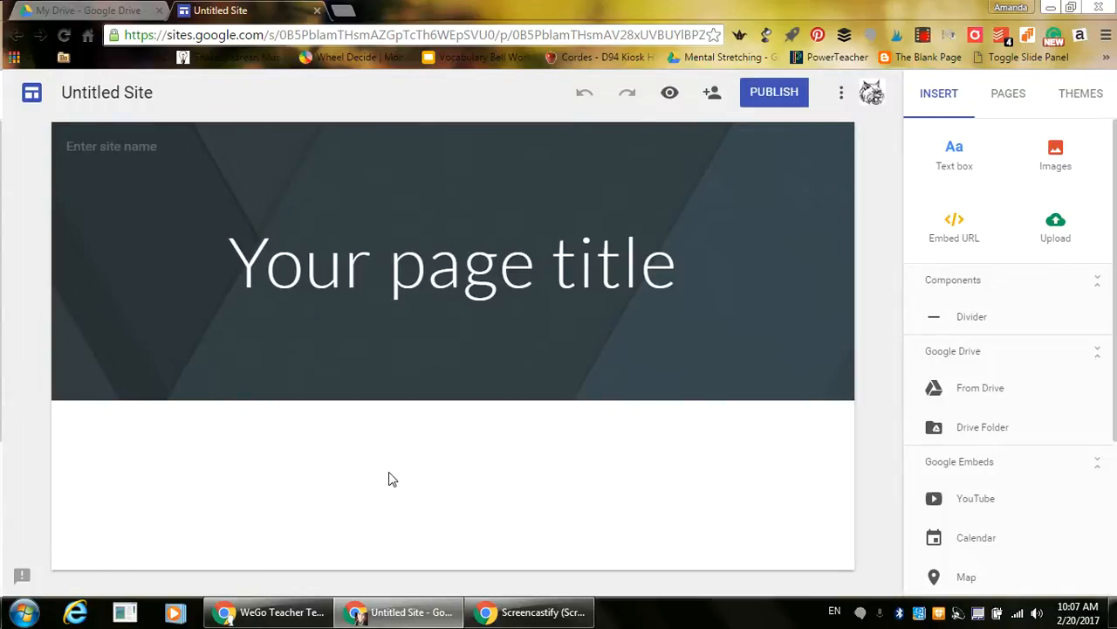
pyautogui.click(97, 97)
pyautogui.write('Demp Site')
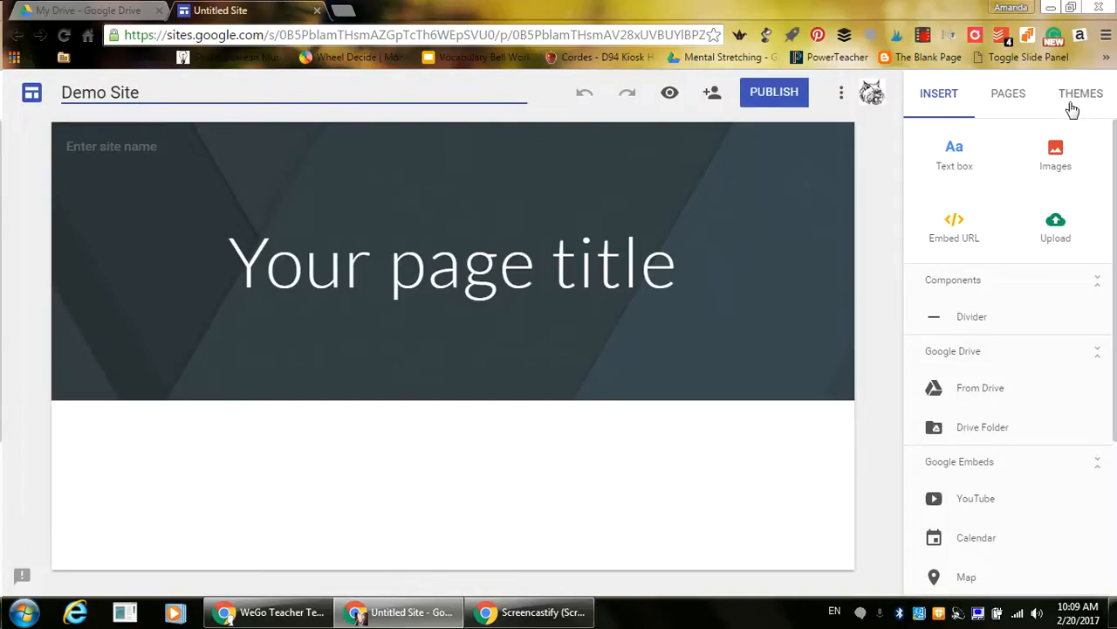
pyautogui.press('Return')
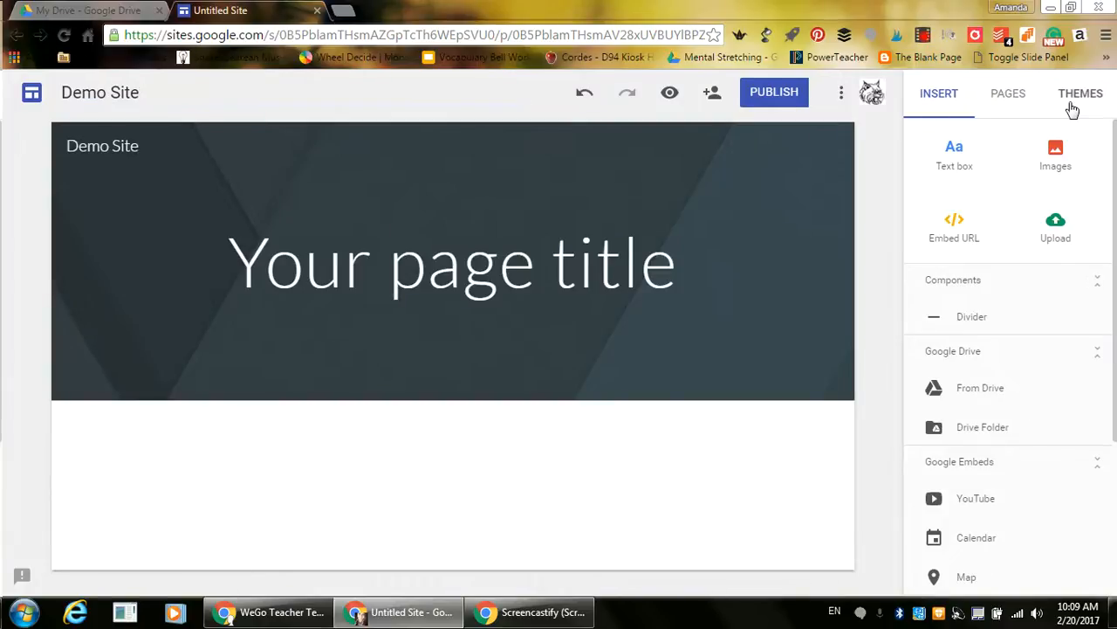
# - Apply the Diplomat theme to the site and try its blue, burgundy and green colours
pyautogui.click(1072, 109)
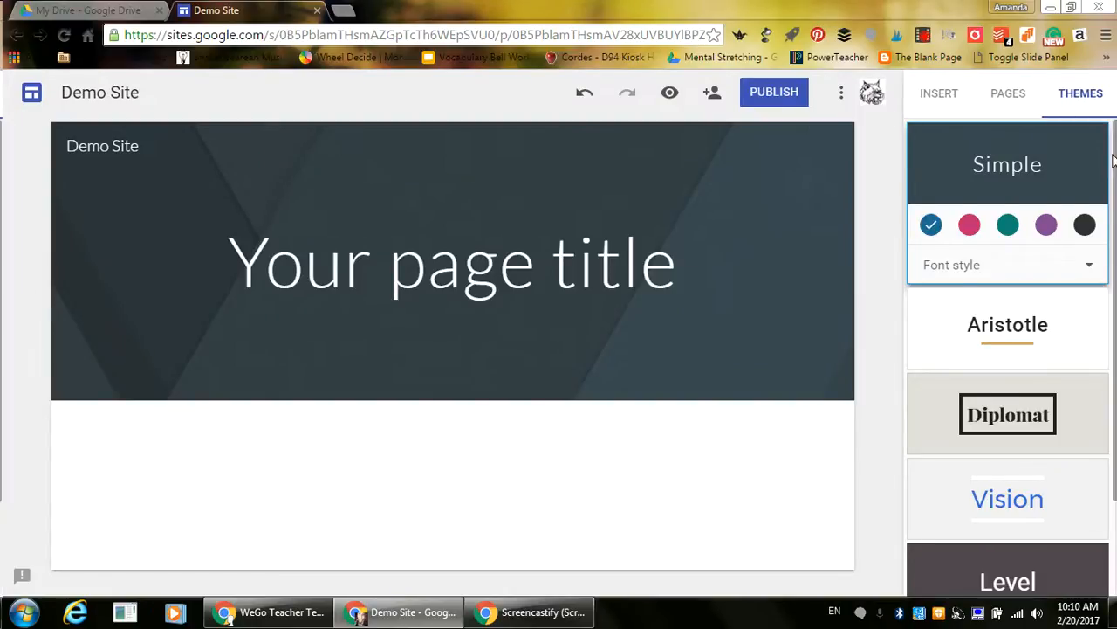
pyautogui.moveTo(1115, 162); pyautogui.dragTo(1115, 336)
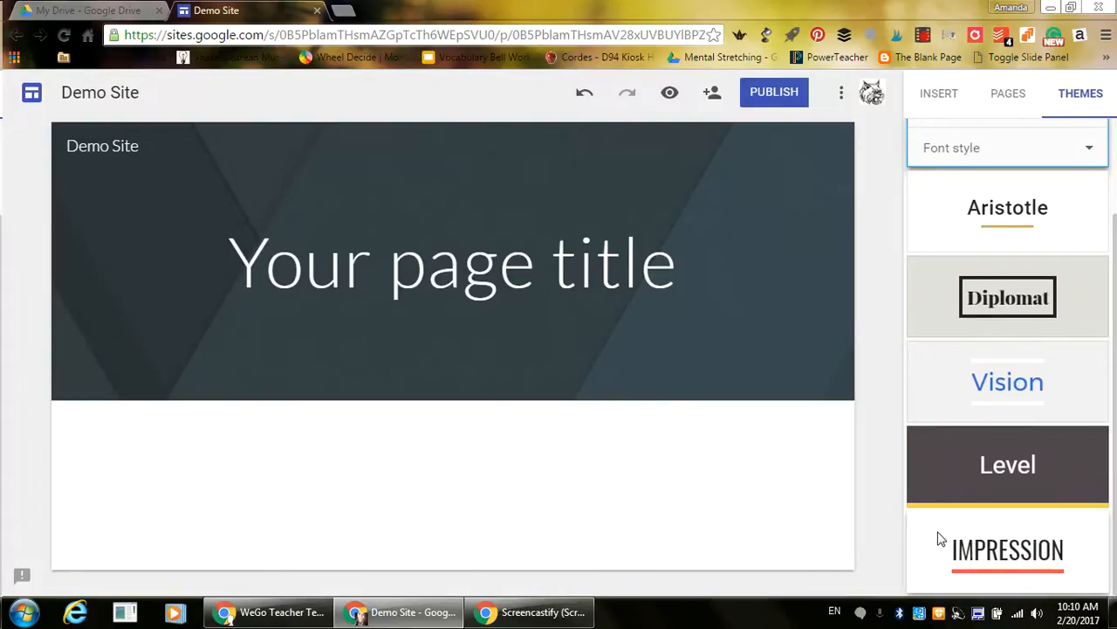
pyautogui.click(1013, 293)
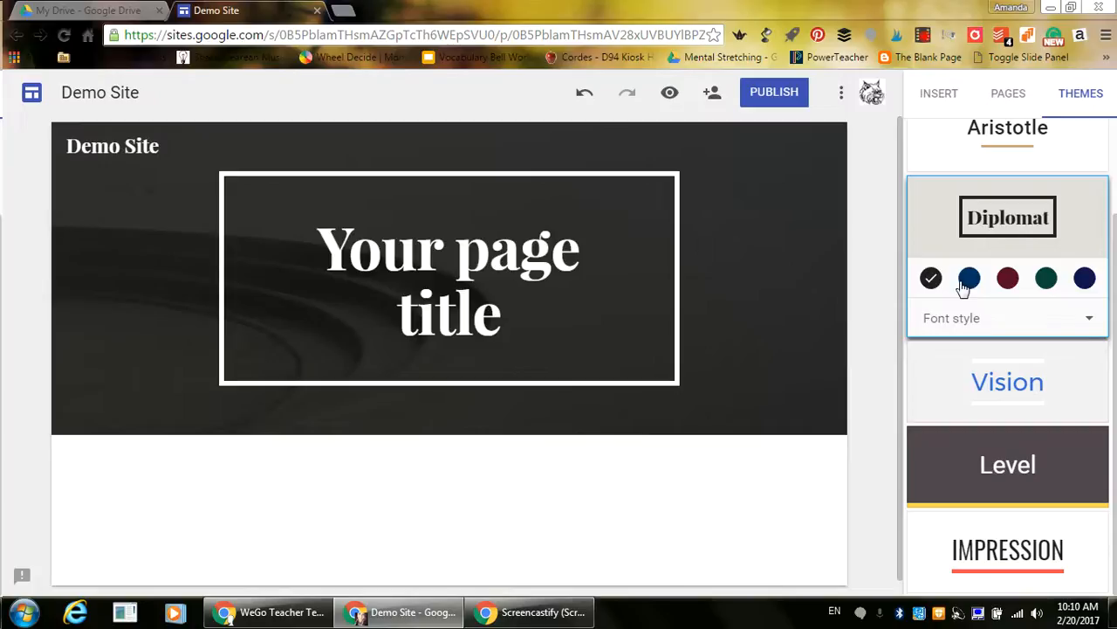
pyautogui.click(969, 279)
pyautogui.click(1008, 281)
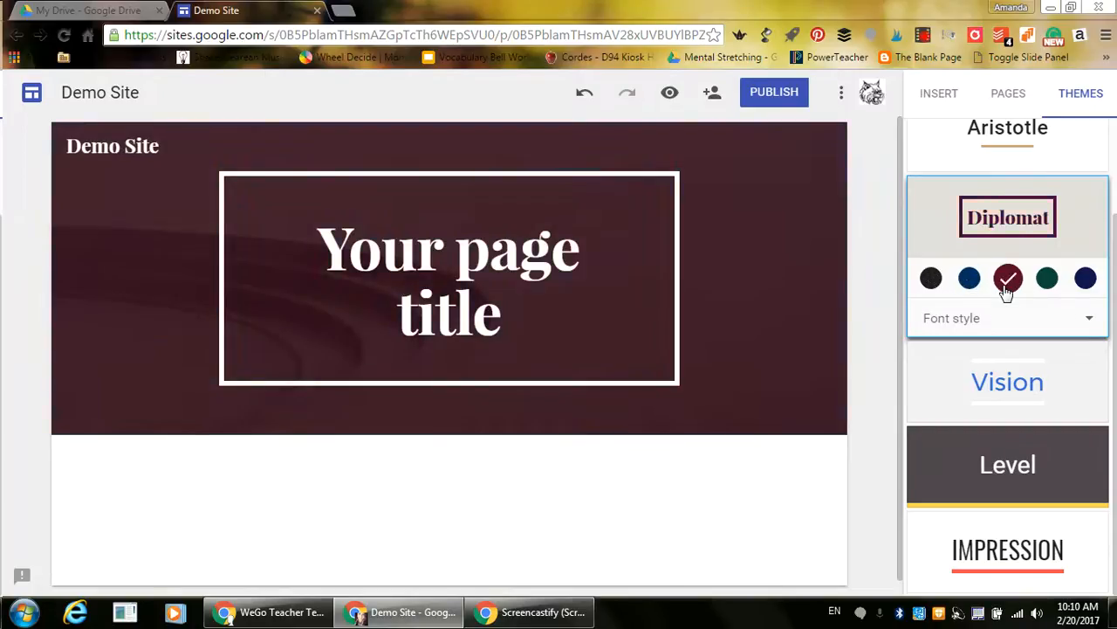
pyautogui.click(1047, 281)
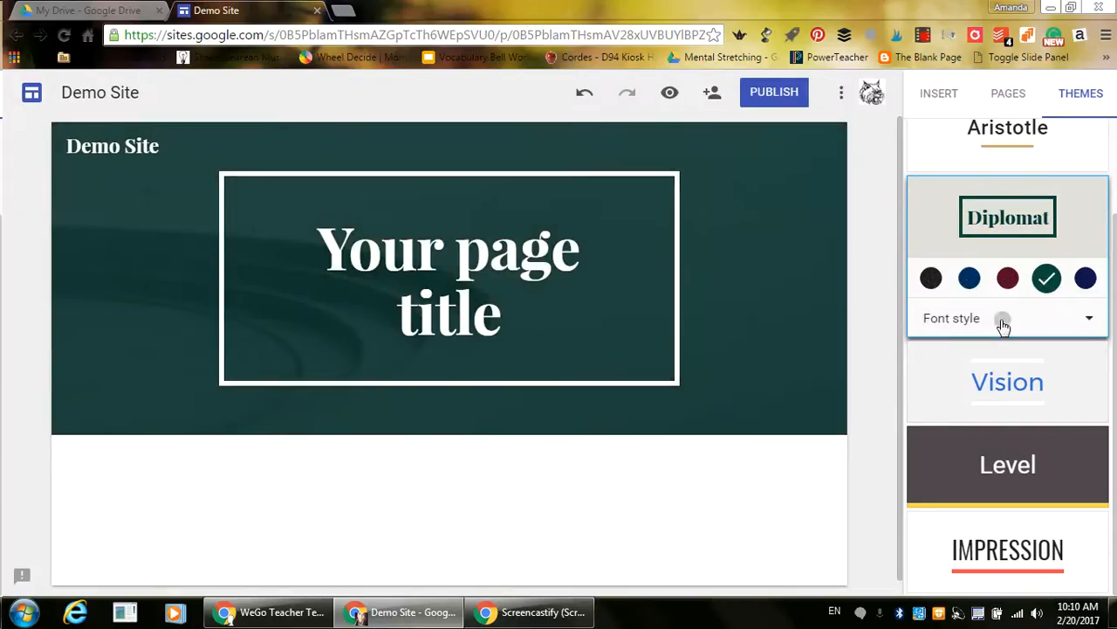
# - Set the Diplomat theme's font style to Heavy and its colour to dark navy
pyautogui.click(1002, 323)
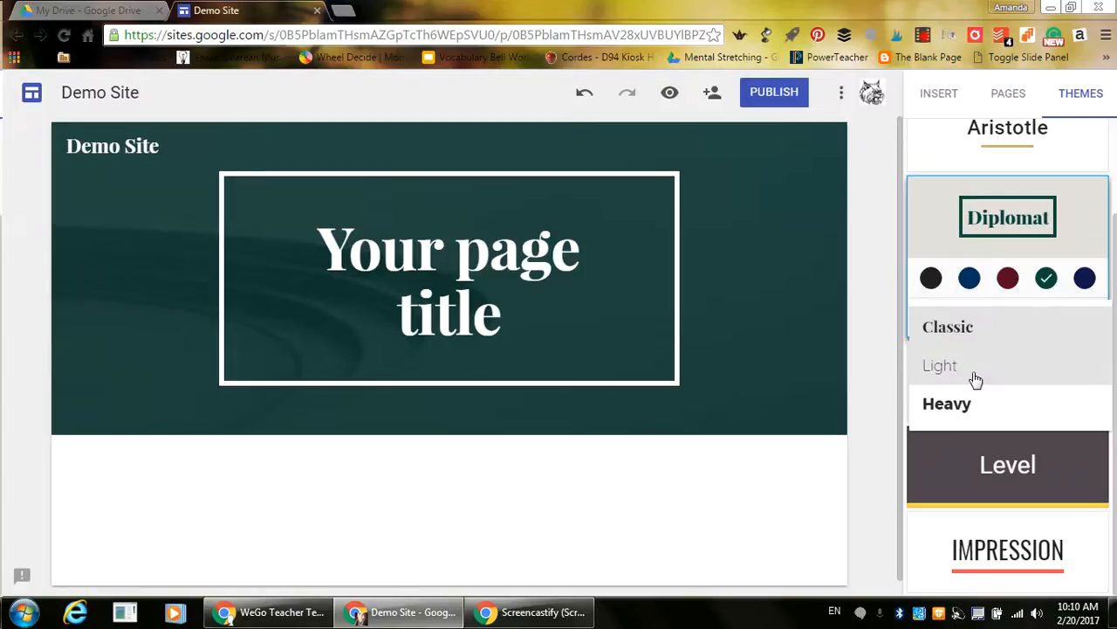
pyautogui.click(974, 374)
pyautogui.click(1013, 323)
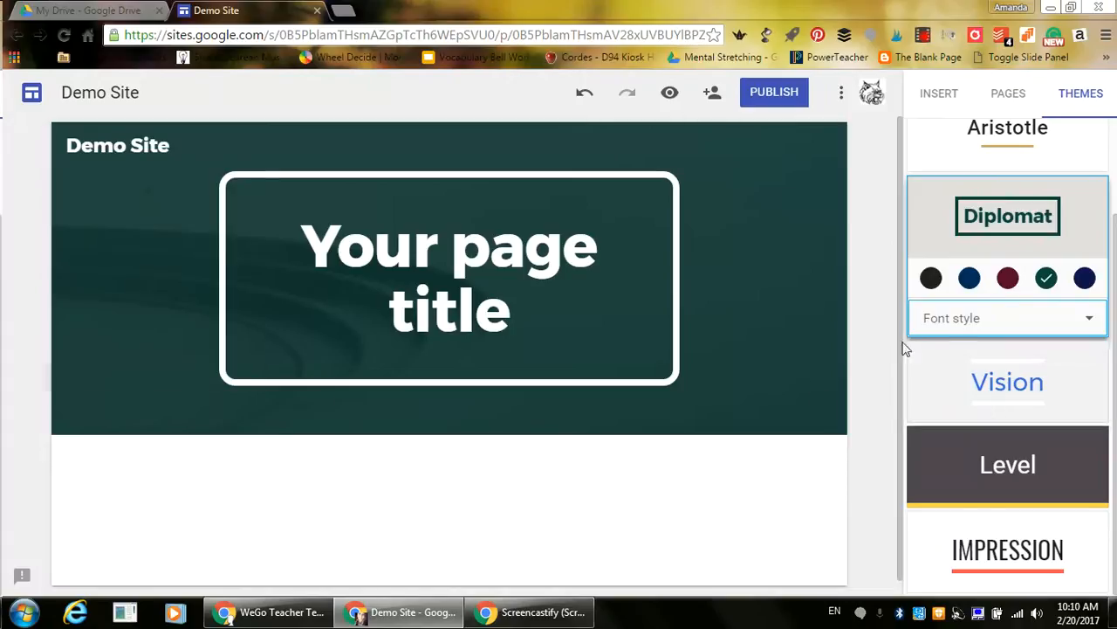
pyautogui.click(1084, 278)
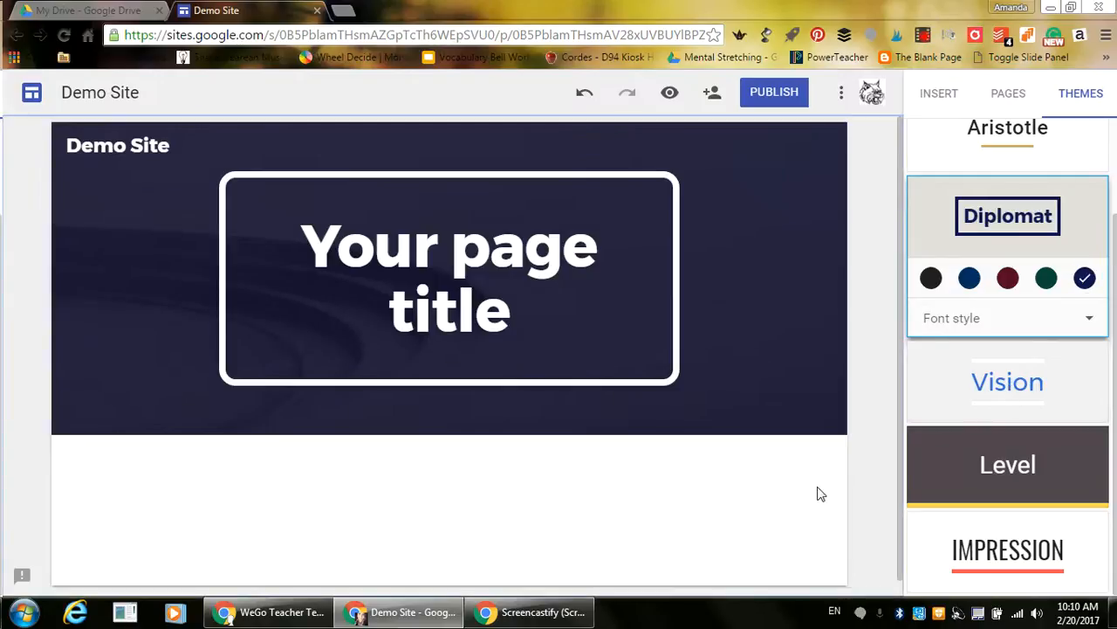
# - Add a new page named Unit 1 to the site
pyautogui.click(999, 118)
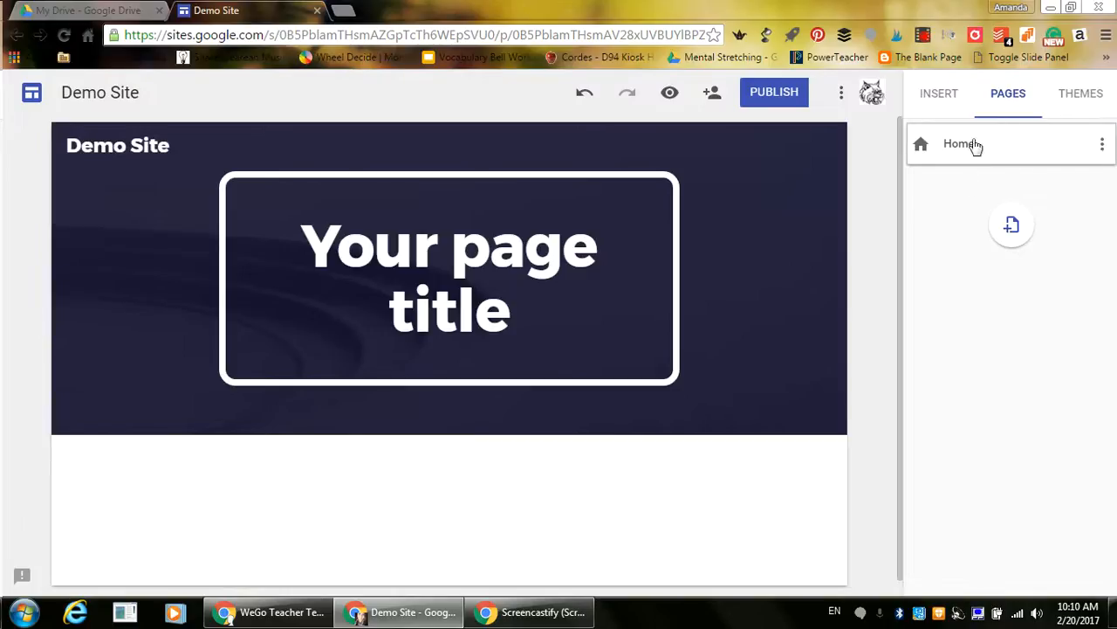
pyautogui.click(1002, 230)
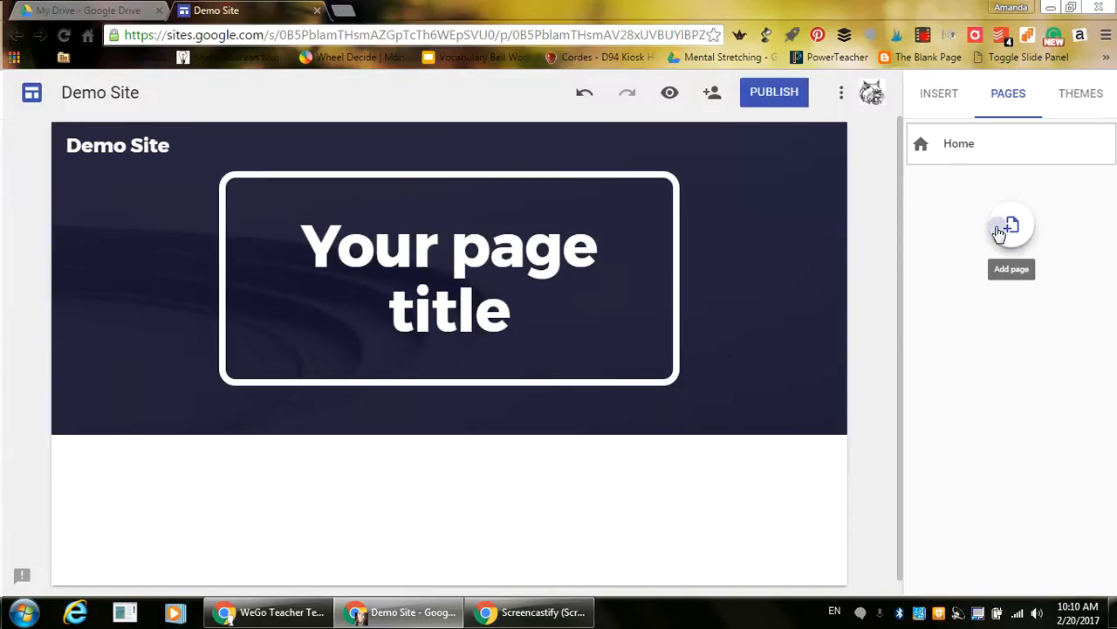
pyautogui.write('Unit 1')
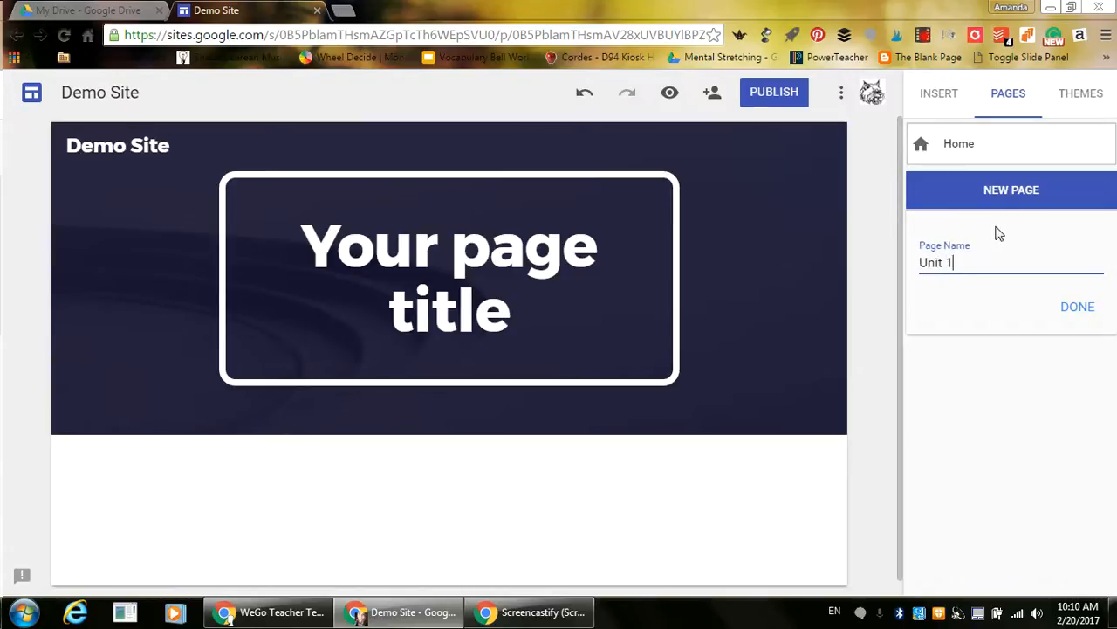
pyautogui.click(1078, 306)
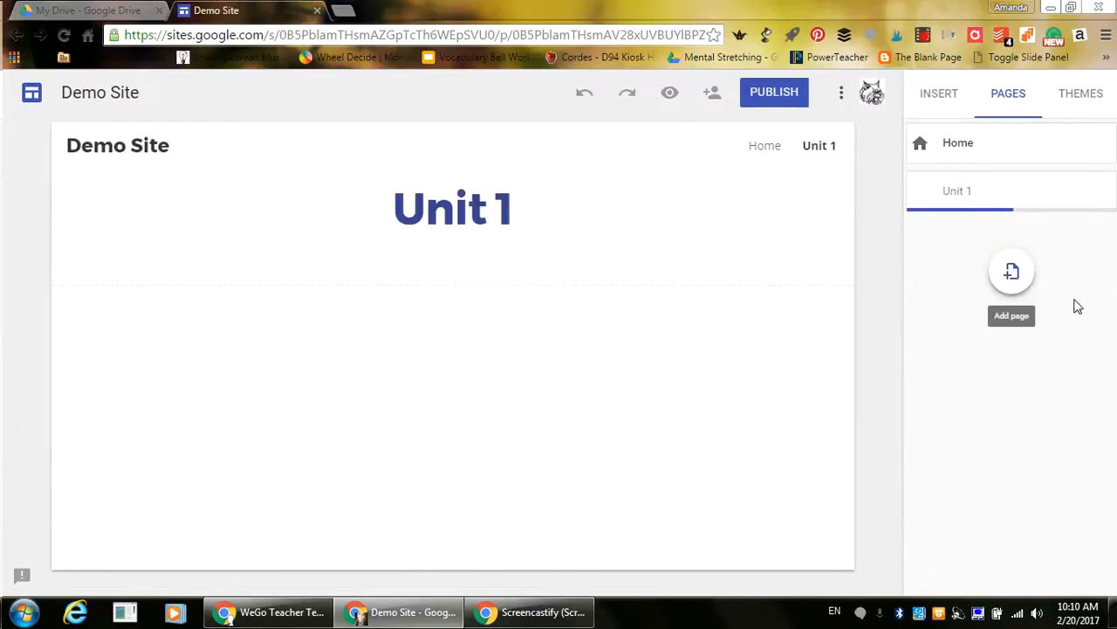
# - Add another top-level page named Unit 2 to the site
pyautogui.click(1011, 273)
pyautogui.write('U')
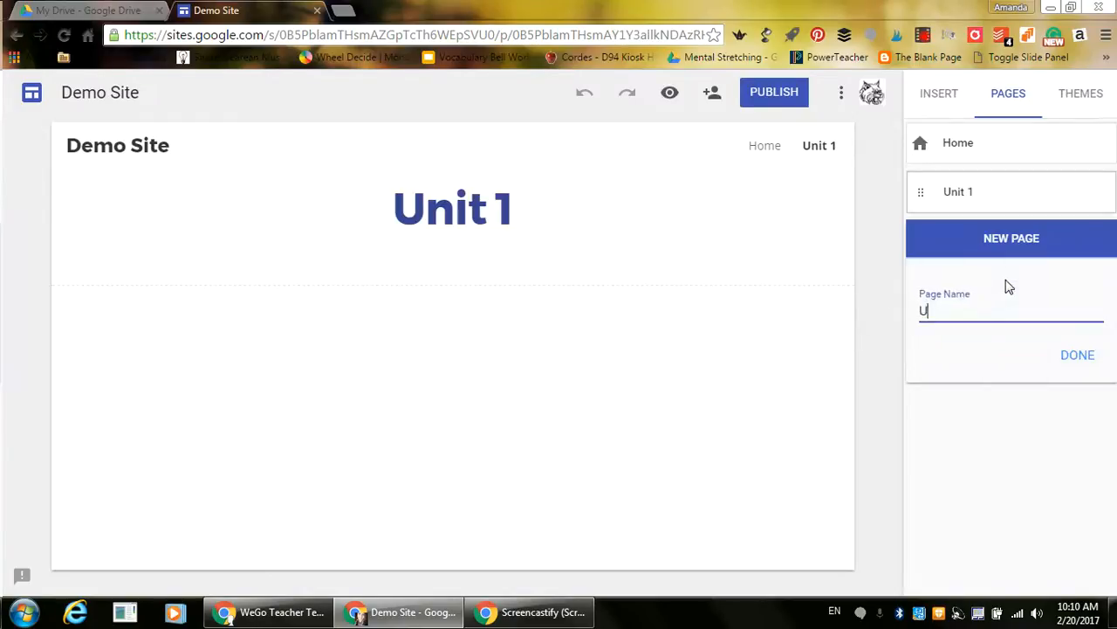
pyautogui.write('nit 2')
pyautogui.click(1071, 353)
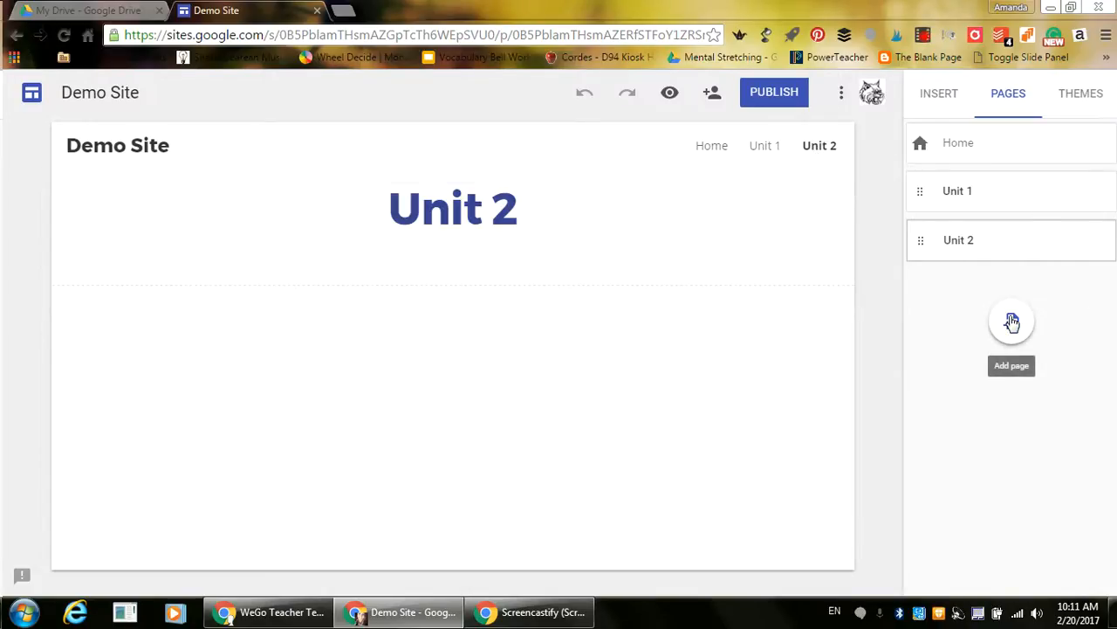
# - Create a sub page named Vocabulary under the Unit 2 page
pyautogui.moveTo(915, 242)
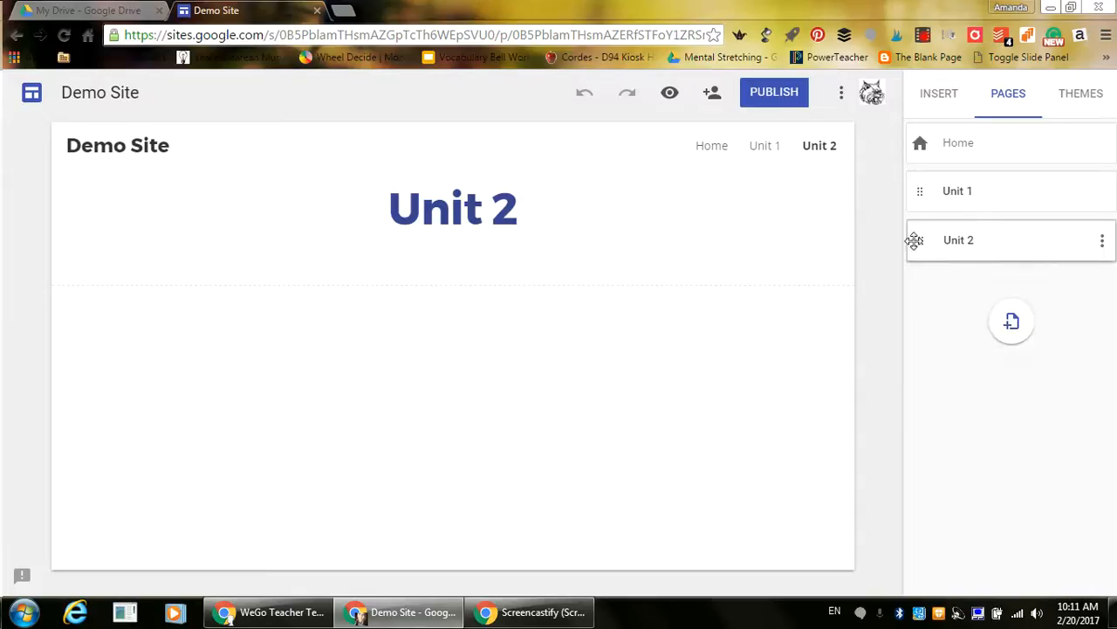
pyautogui.click(1098, 240)
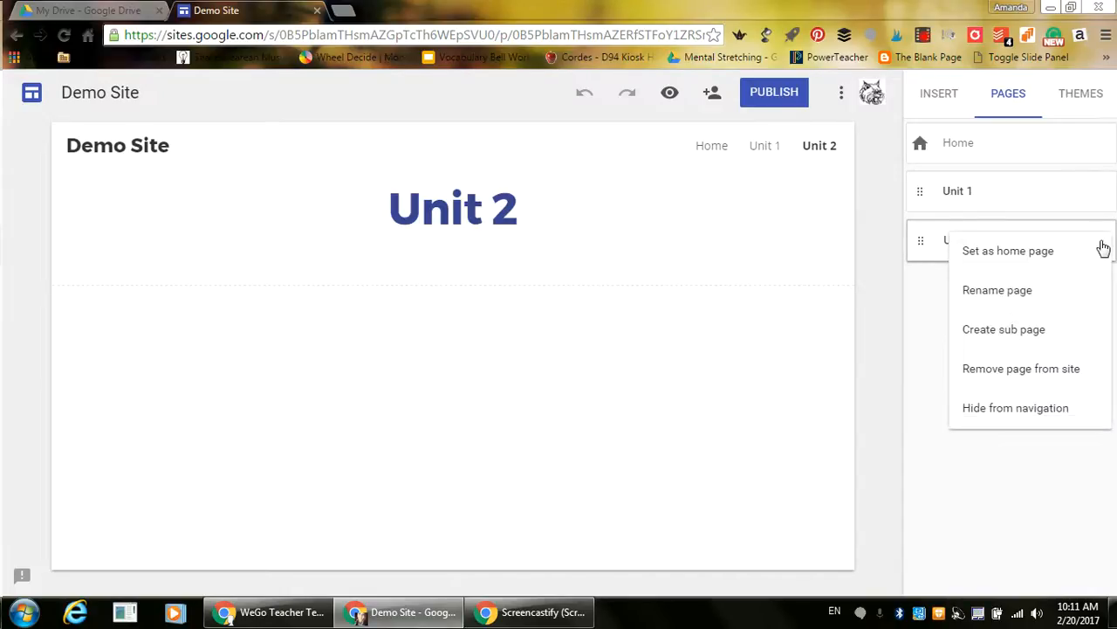
pyautogui.click(1078, 342)
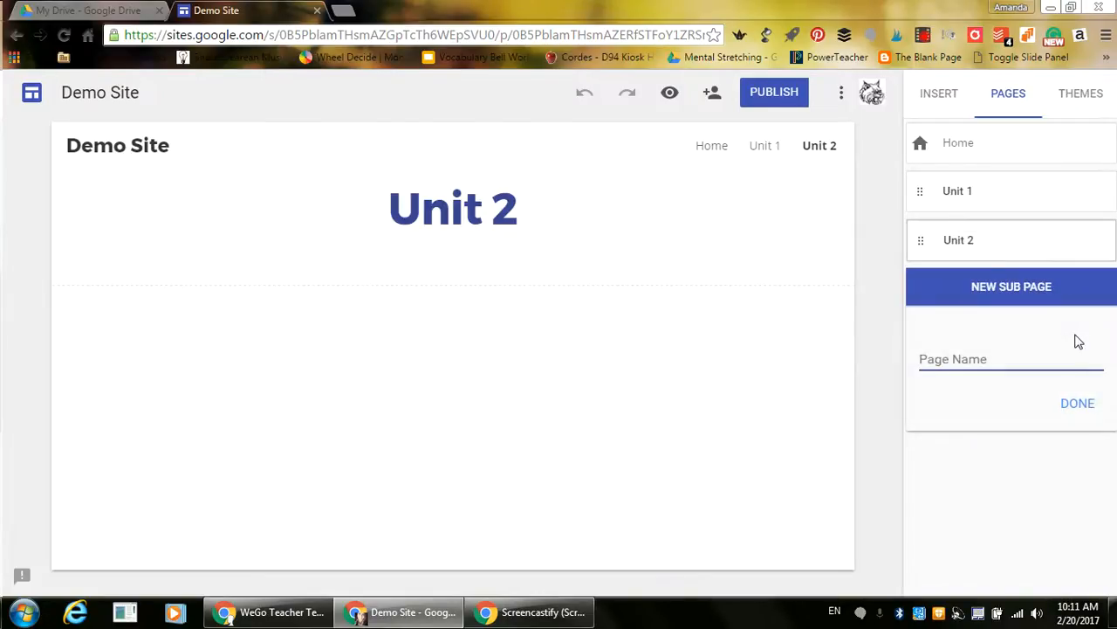
pyautogui.write('Vocabulary')
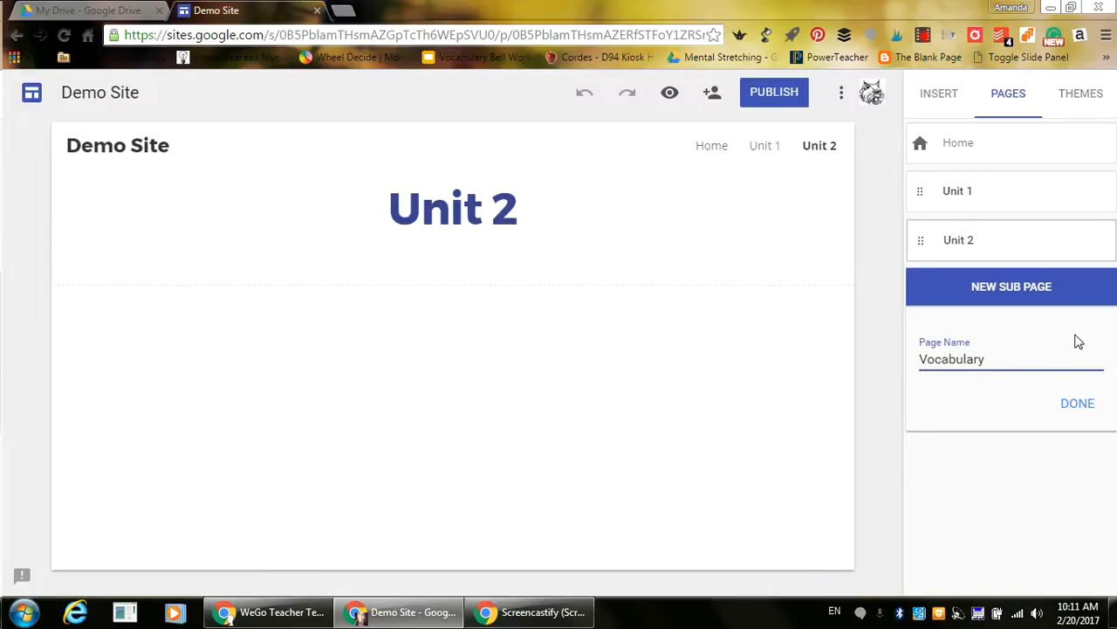
pyautogui.click(1077, 407)
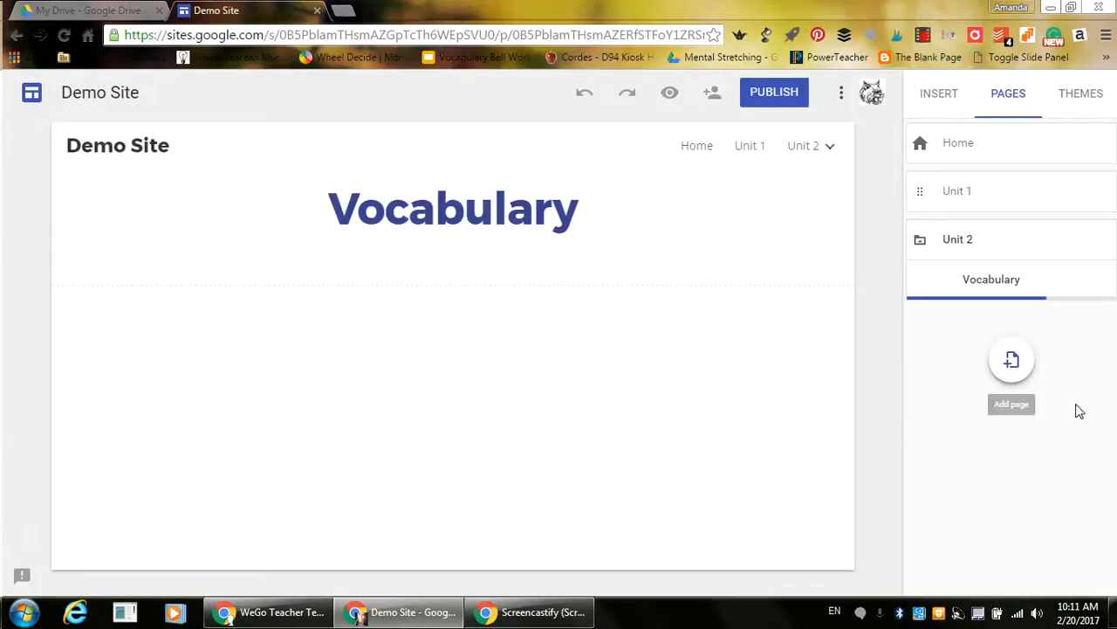
pyautogui.moveTo(831, 156)
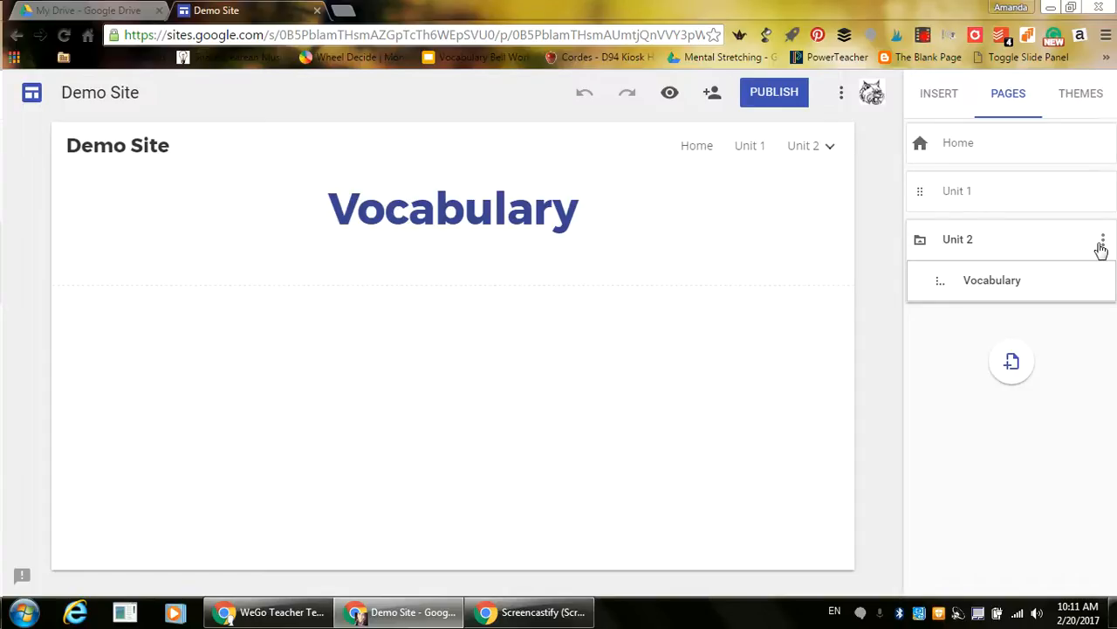
pyautogui.click(1102, 245)
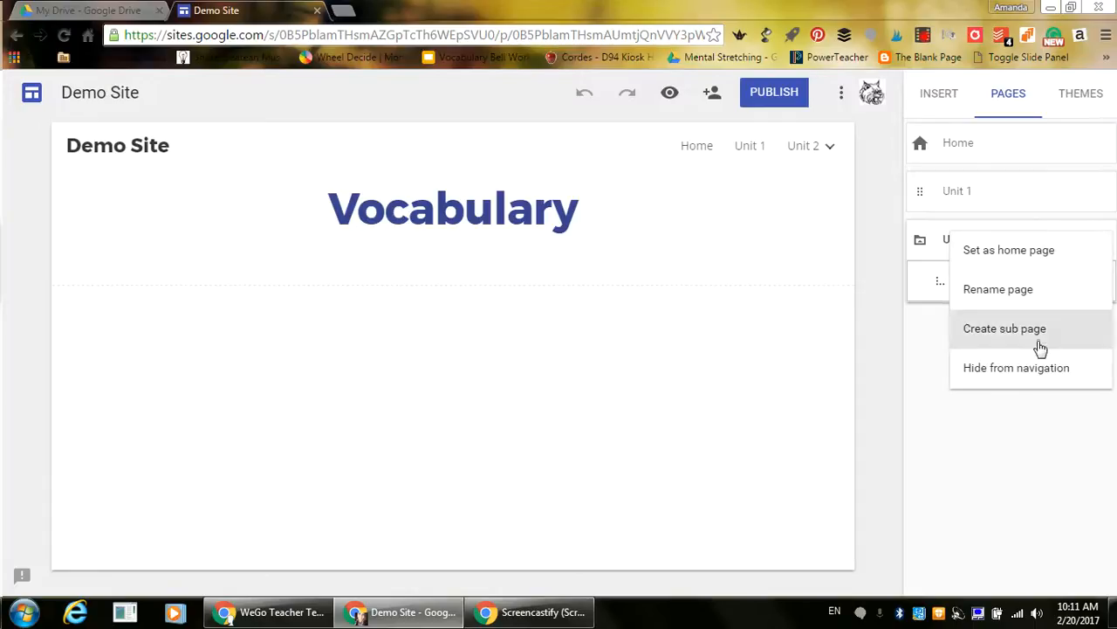
pyautogui.click(1037, 425)
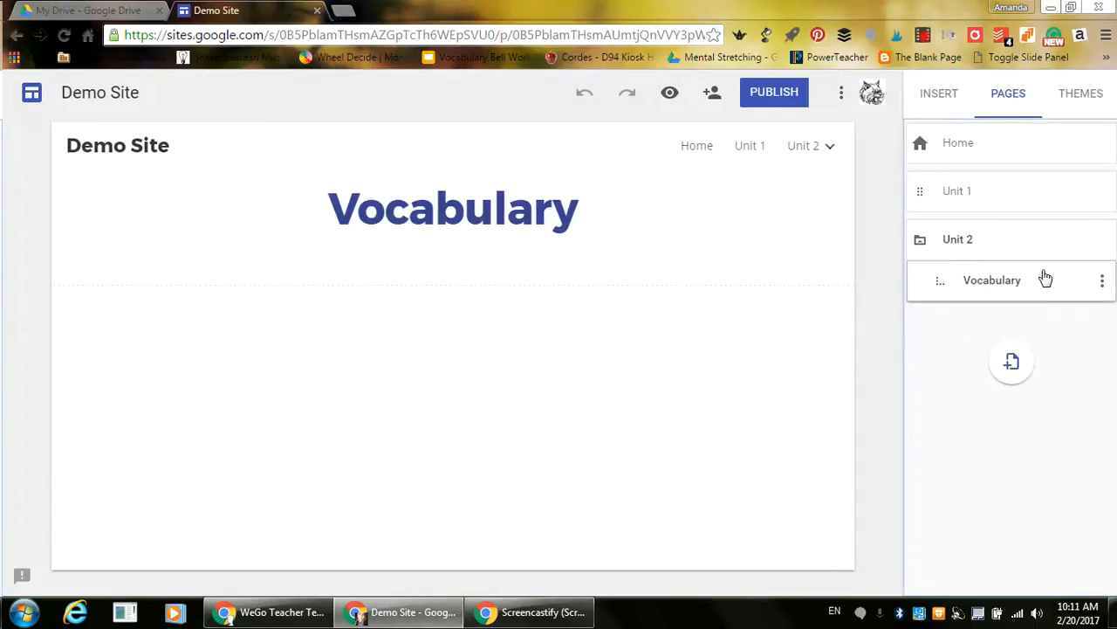
# - Insert a text box below the Home page's header containing "This is my portfolio"
pyautogui.click(997, 150)
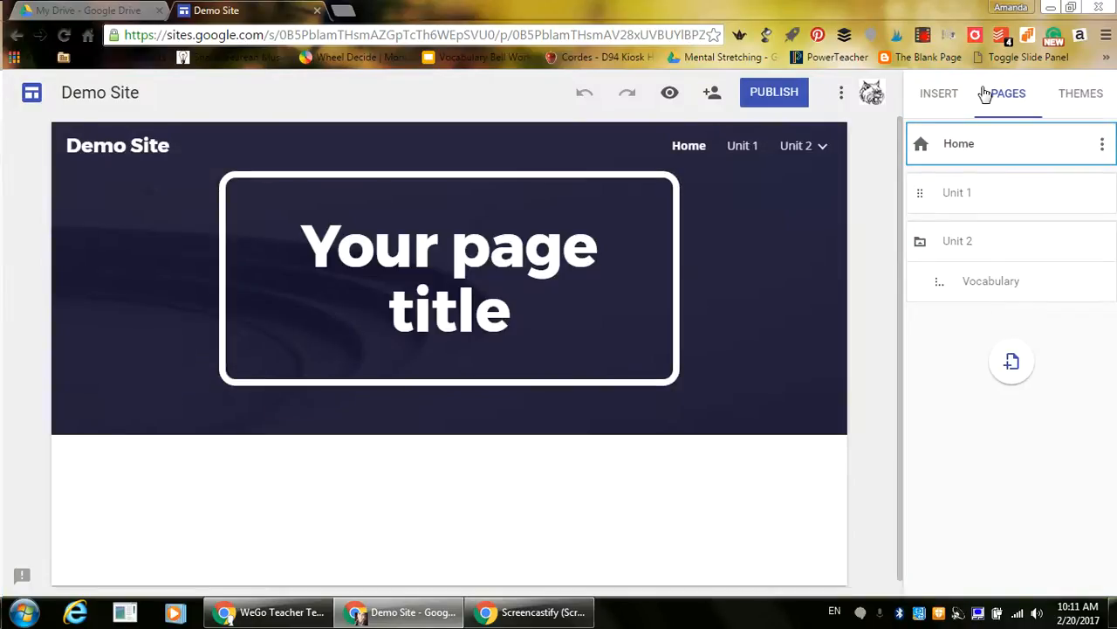
pyautogui.click(941, 94)
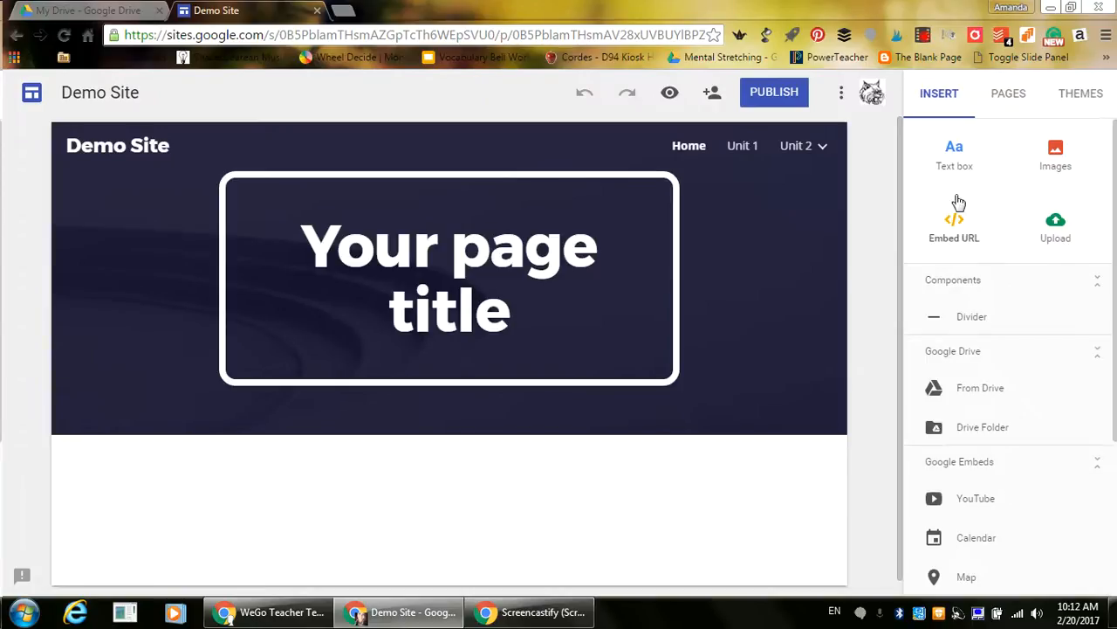
pyautogui.click(965, 162)
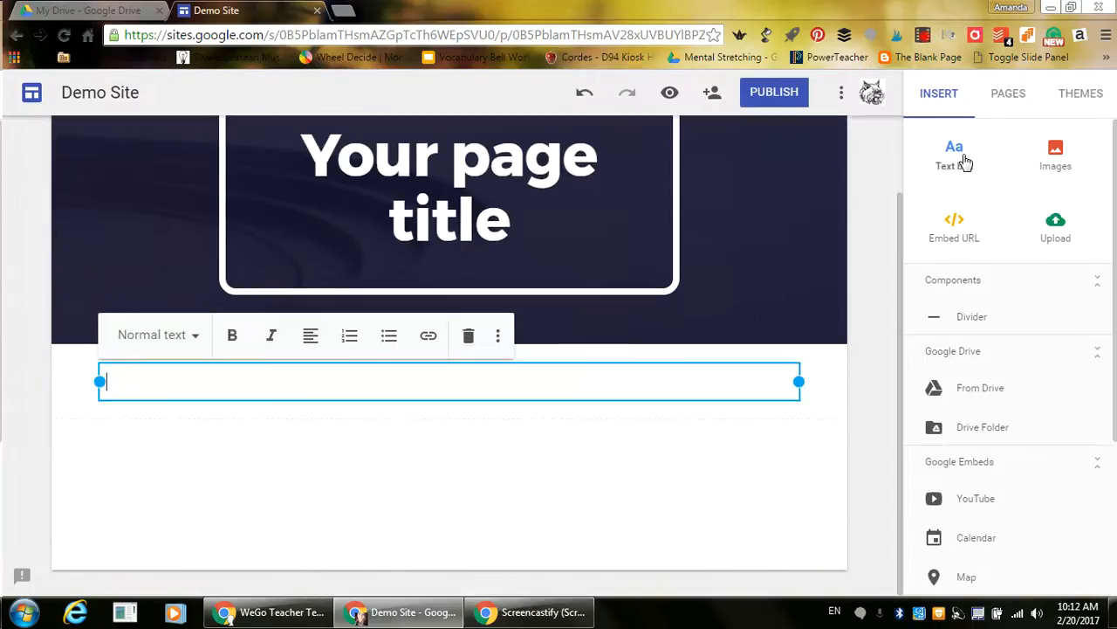
pyautogui.moveTo(45, 374)
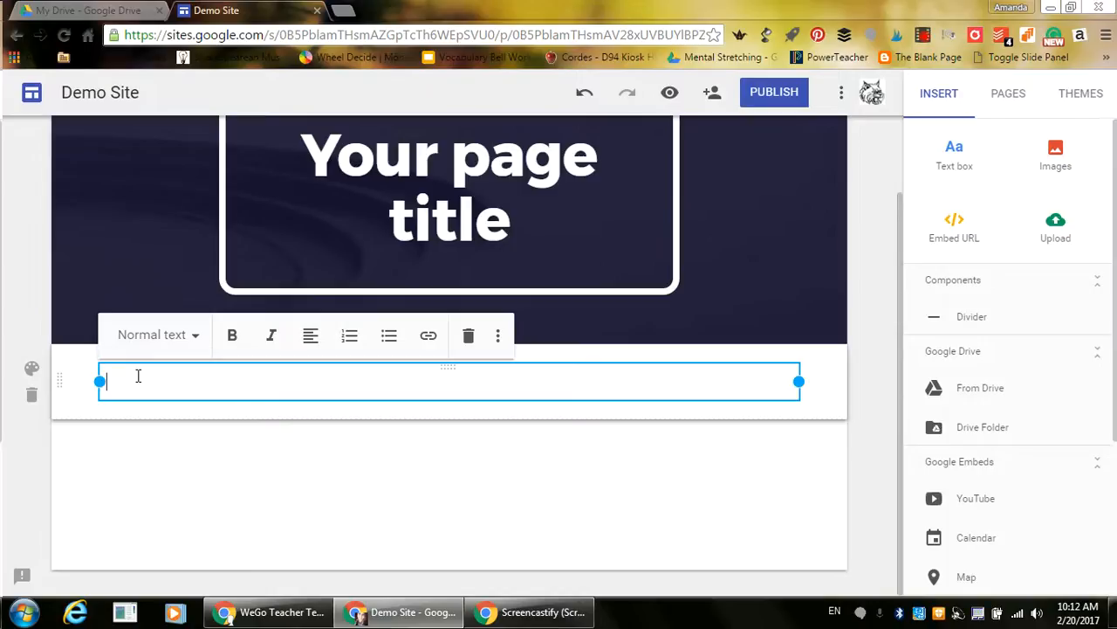
pyautogui.write('This is my portfol')
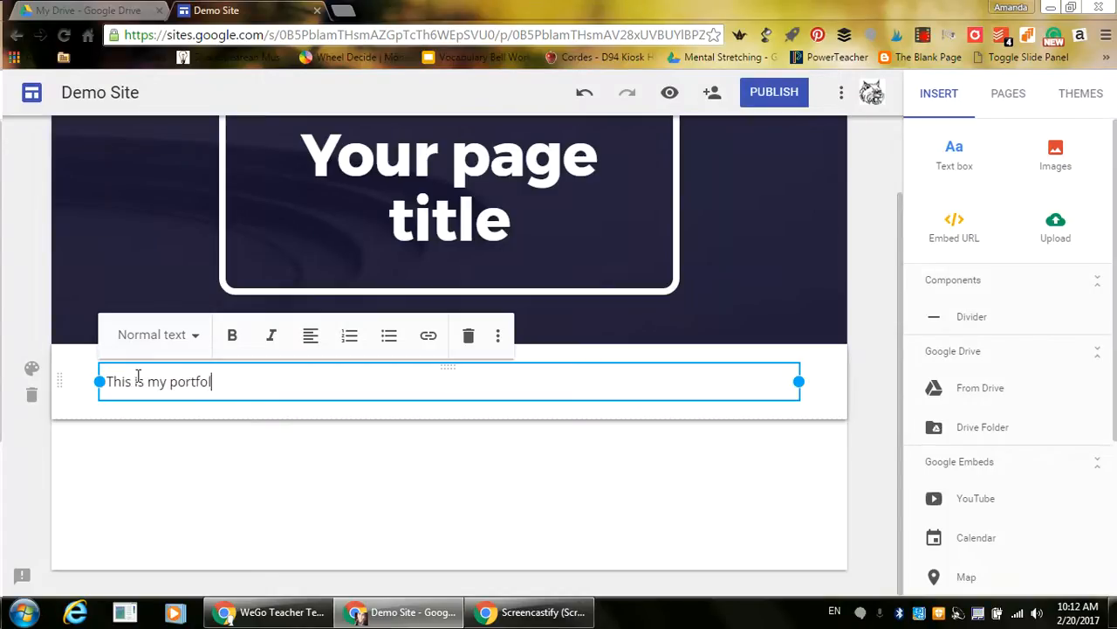
pyautogui.write('io')
# - Try the Title style on the portfolio text and set its style to Heading
pyautogui.click(170, 342)
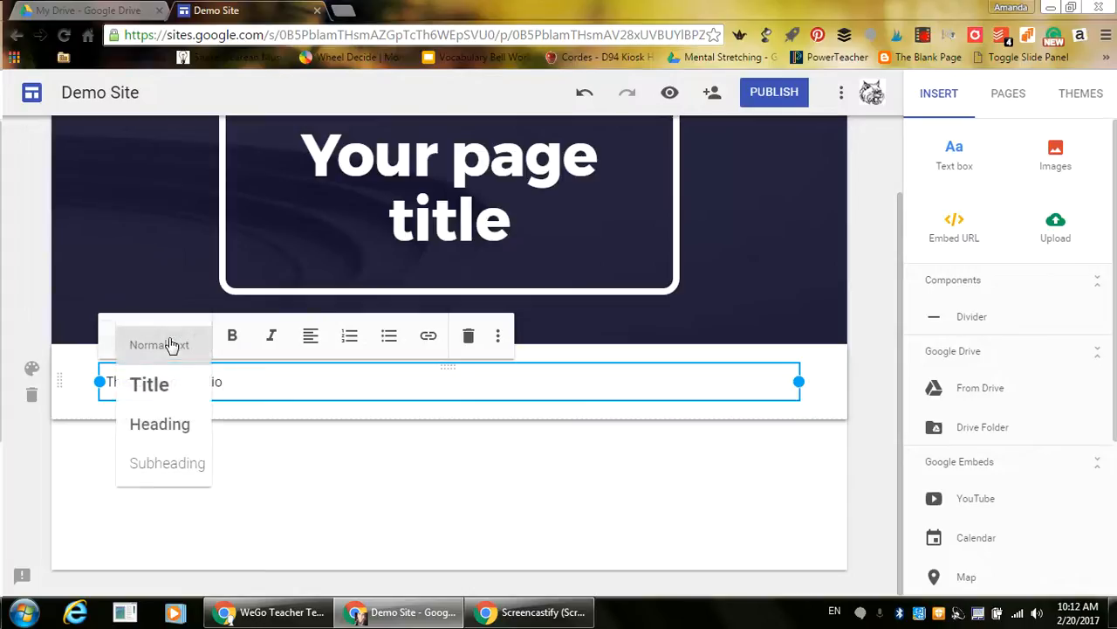
pyautogui.click(163, 393)
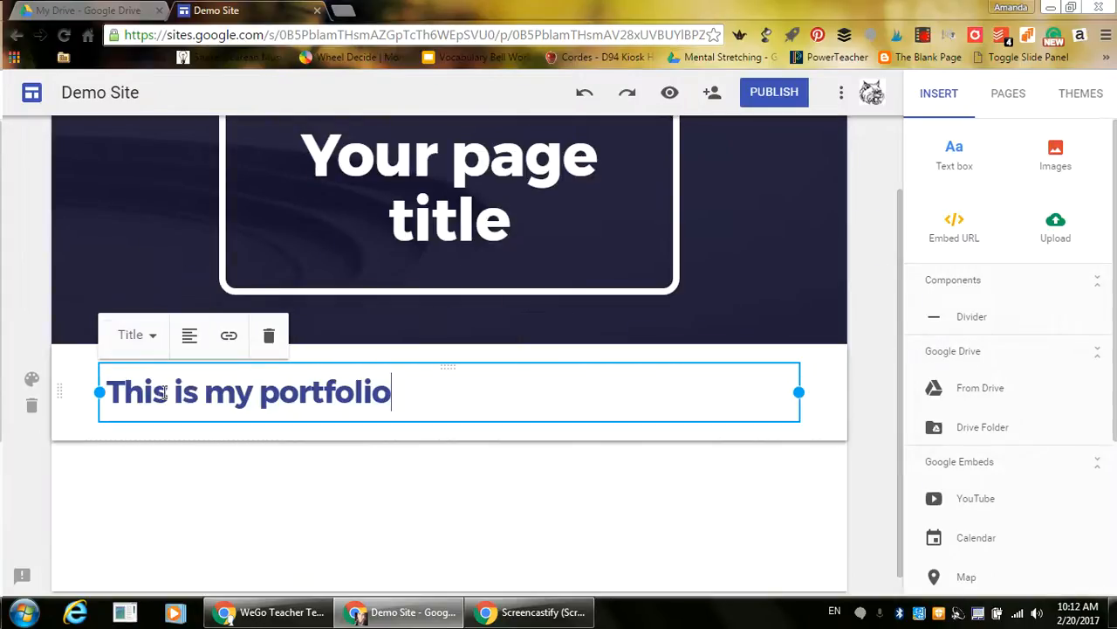
pyautogui.click(136, 336)
pyautogui.click(122, 426)
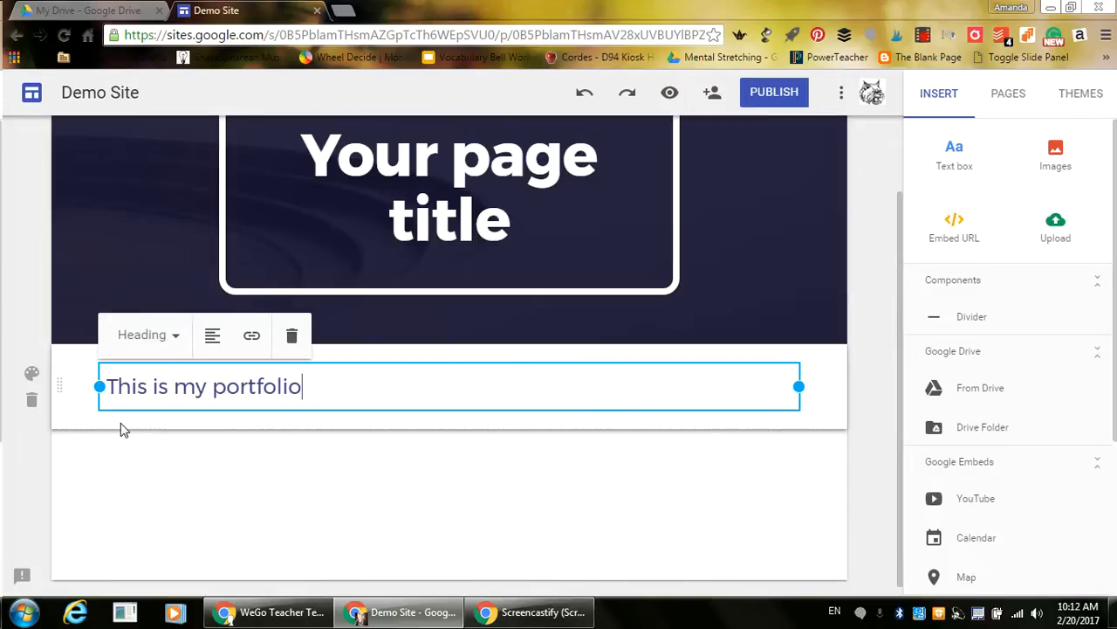
# - Try the Subheading and Normal text styles on the "This is my portfolio" text and set its style to Title
pyautogui.click(142, 346)
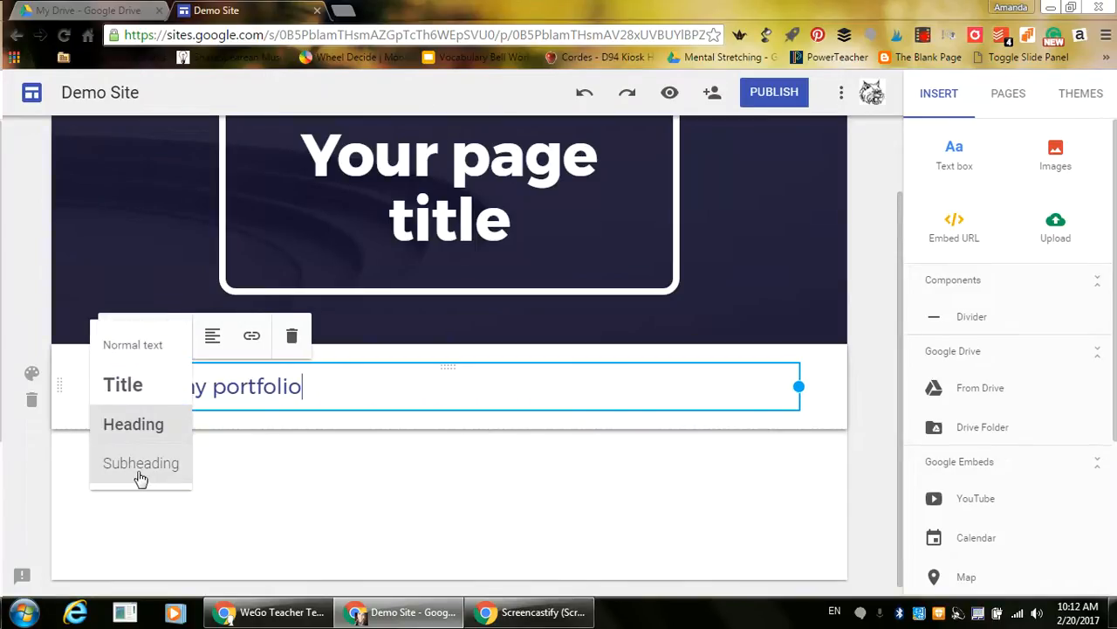
pyautogui.click(137, 475)
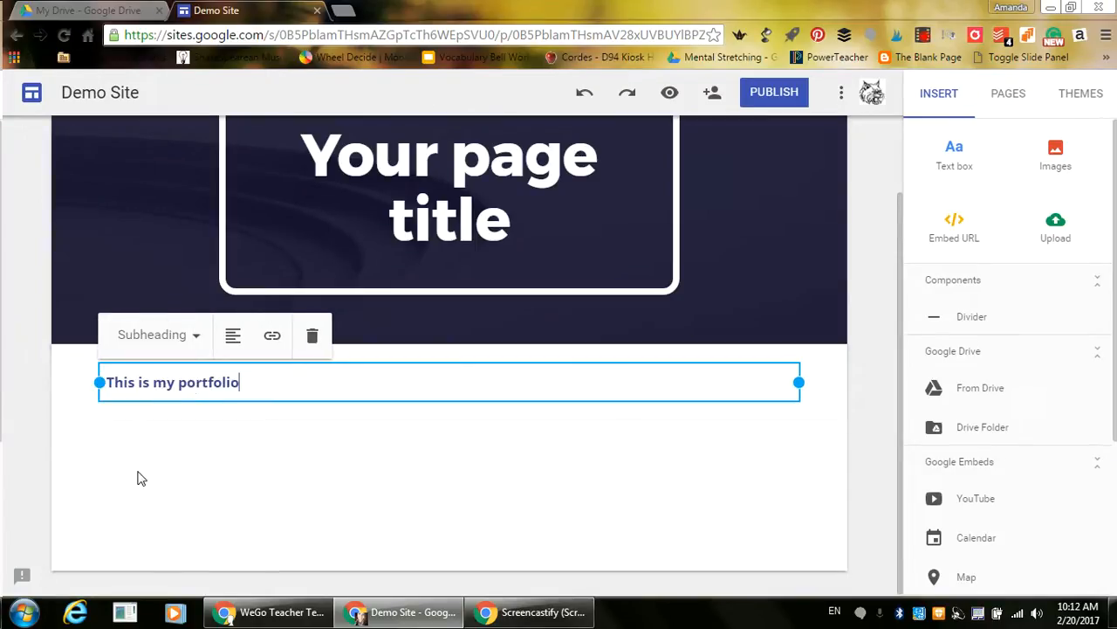
pyautogui.click(155, 341)
pyautogui.click(147, 344)
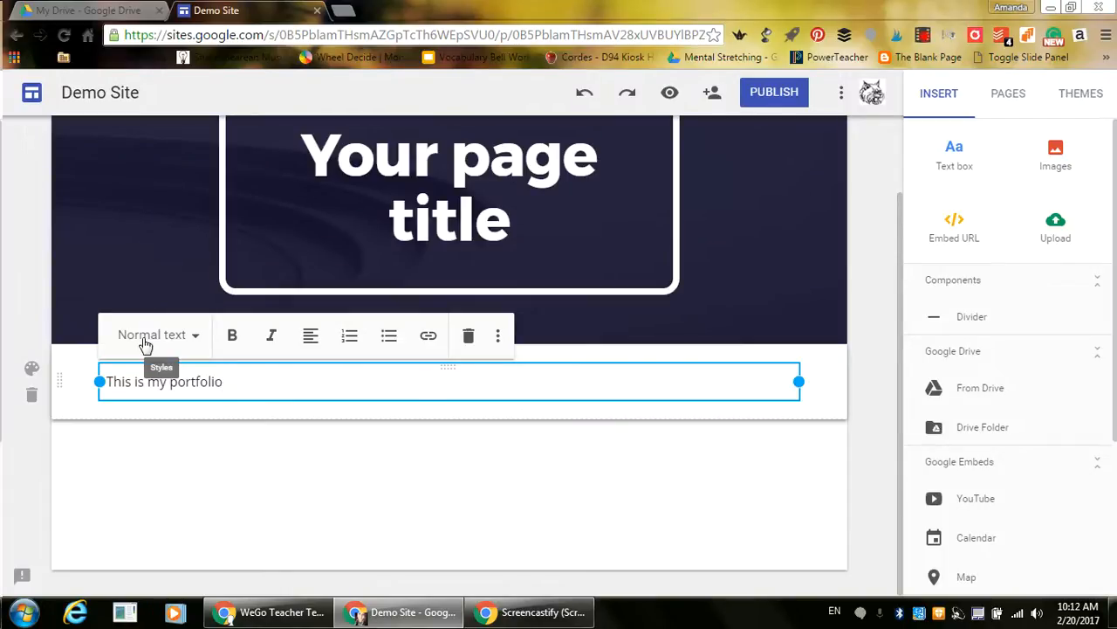
pyautogui.click(146, 341)
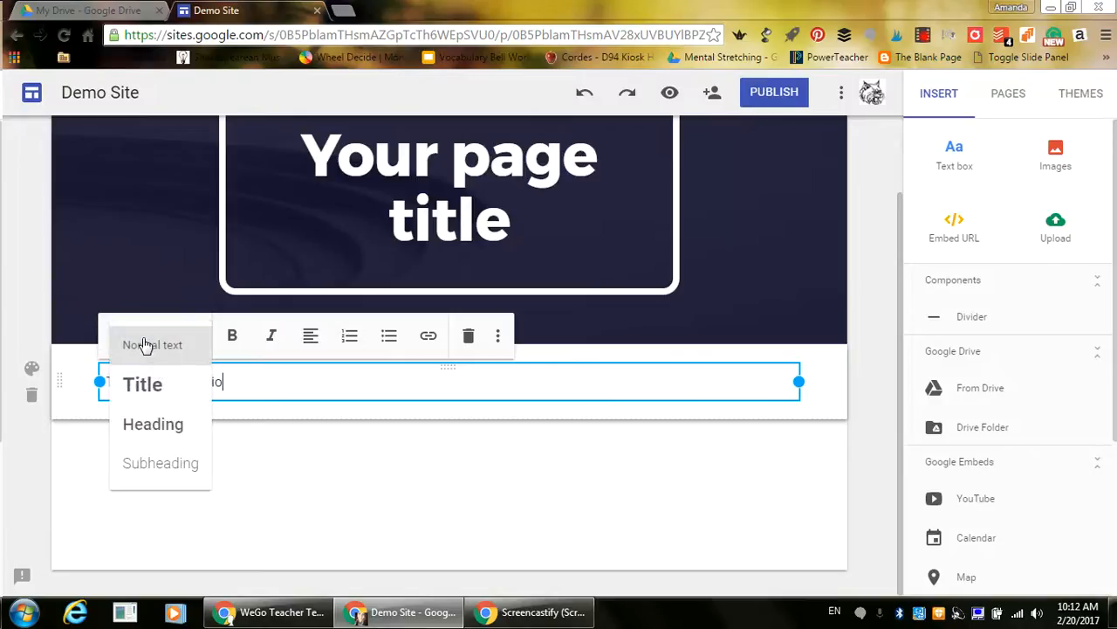
pyautogui.click(149, 386)
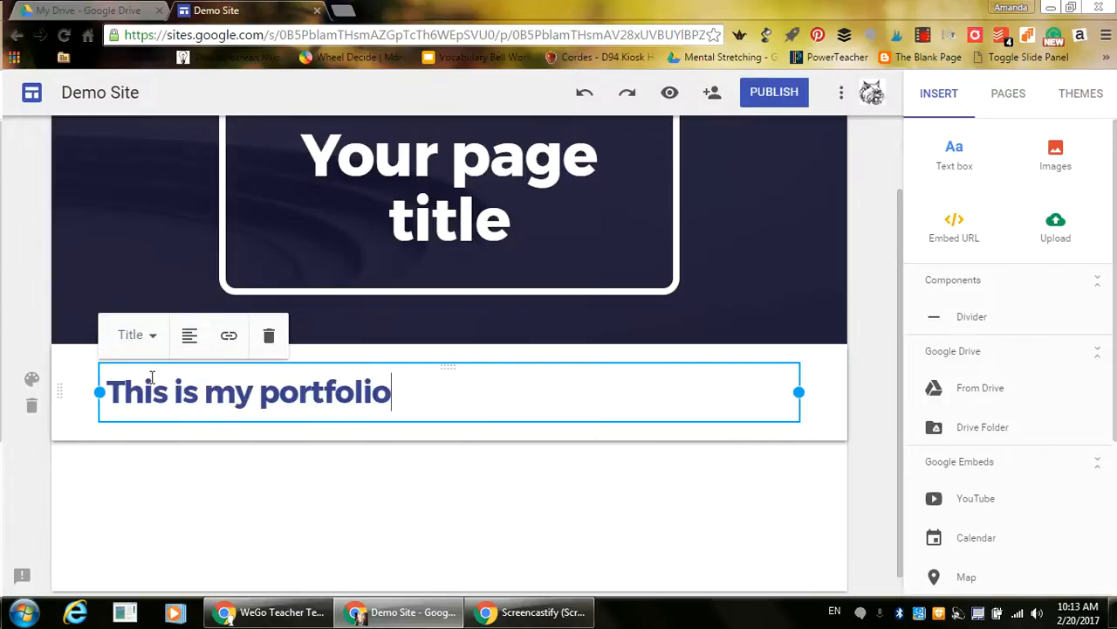
pyautogui.click(358, 463)
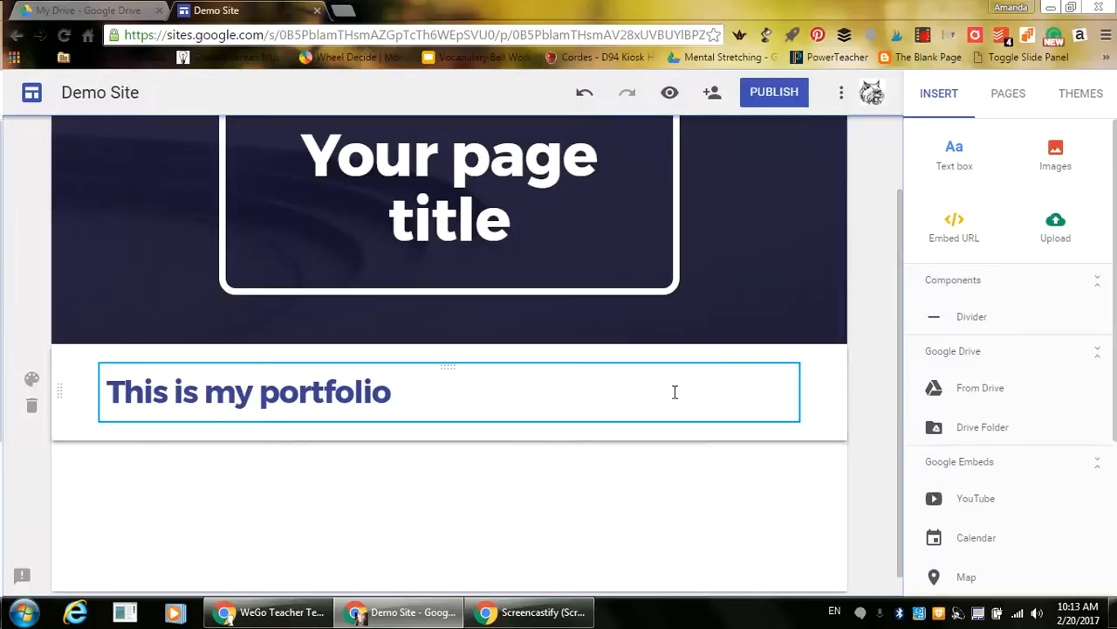
# - Search Google images for "sparkle" and insert the grey and white sparkle picture into the Home page
pyautogui.click(1056, 154)
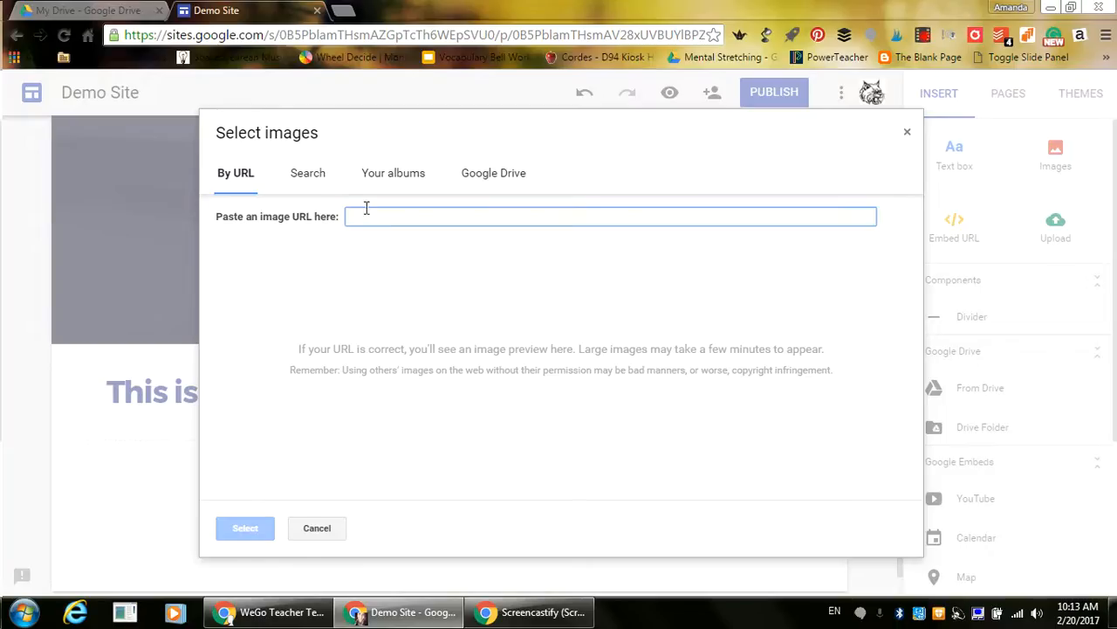
pyautogui.click(309, 185)
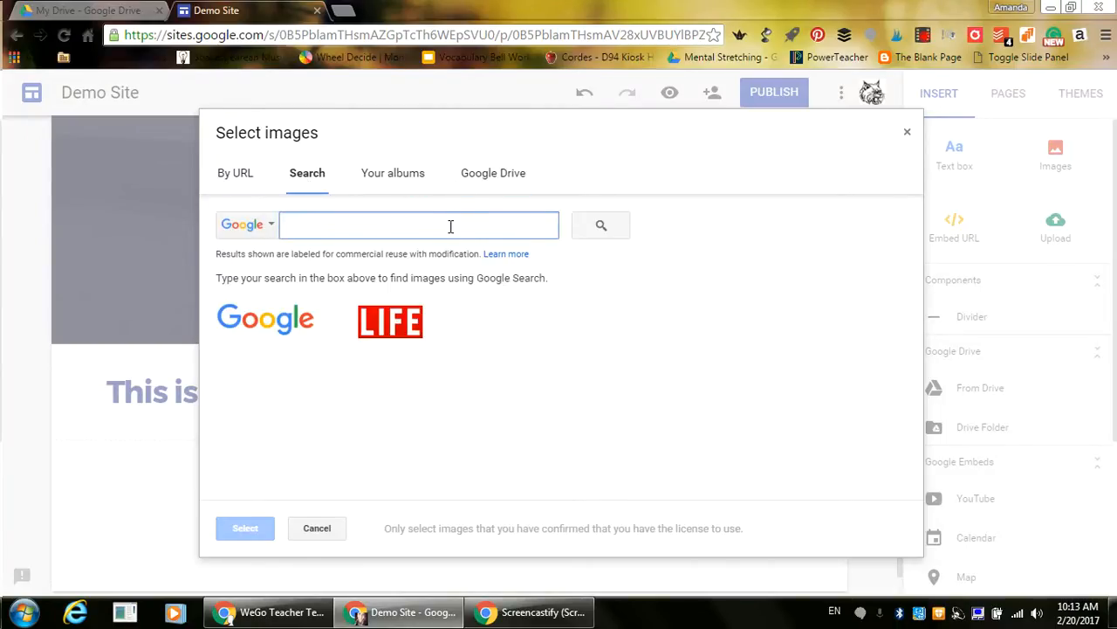
pyautogui.write('sparkle')
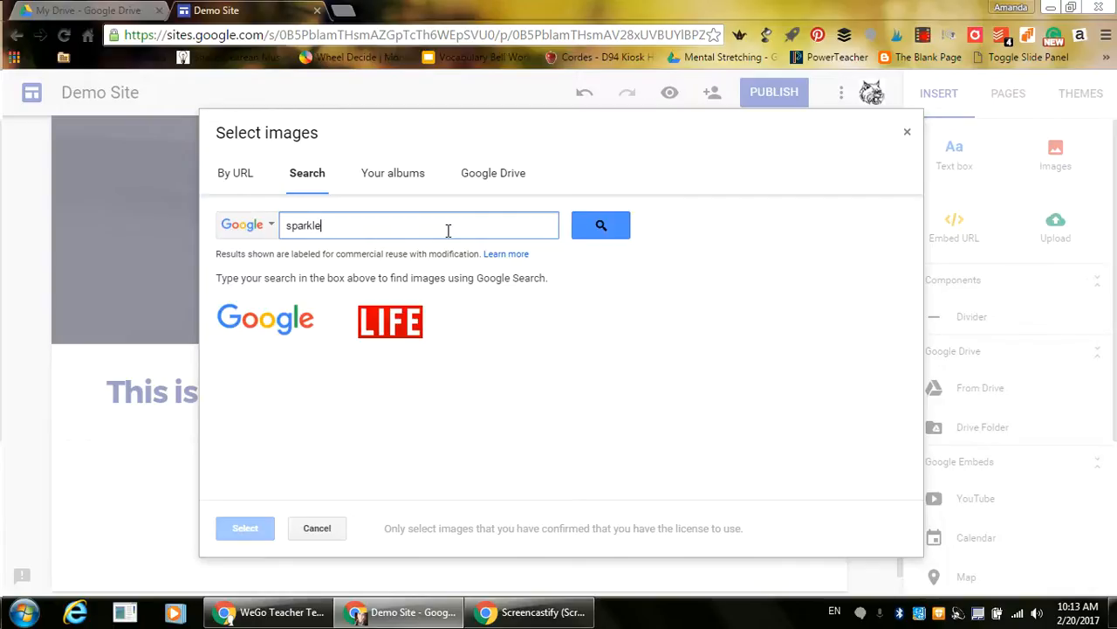
pyautogui.press('Return')
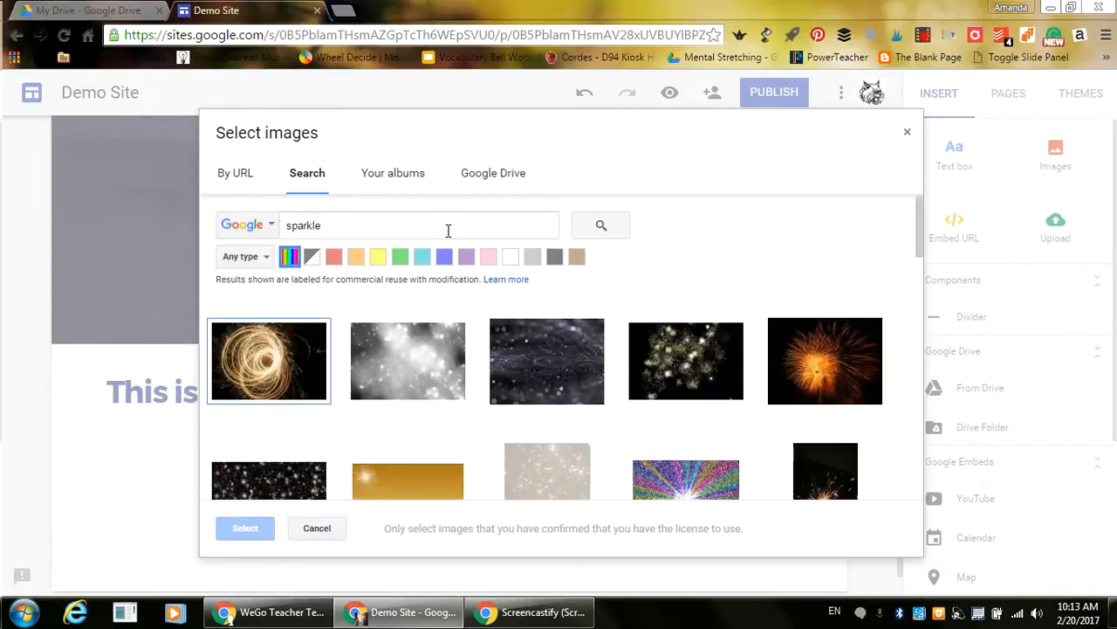
pyautogui.click(365, 337)
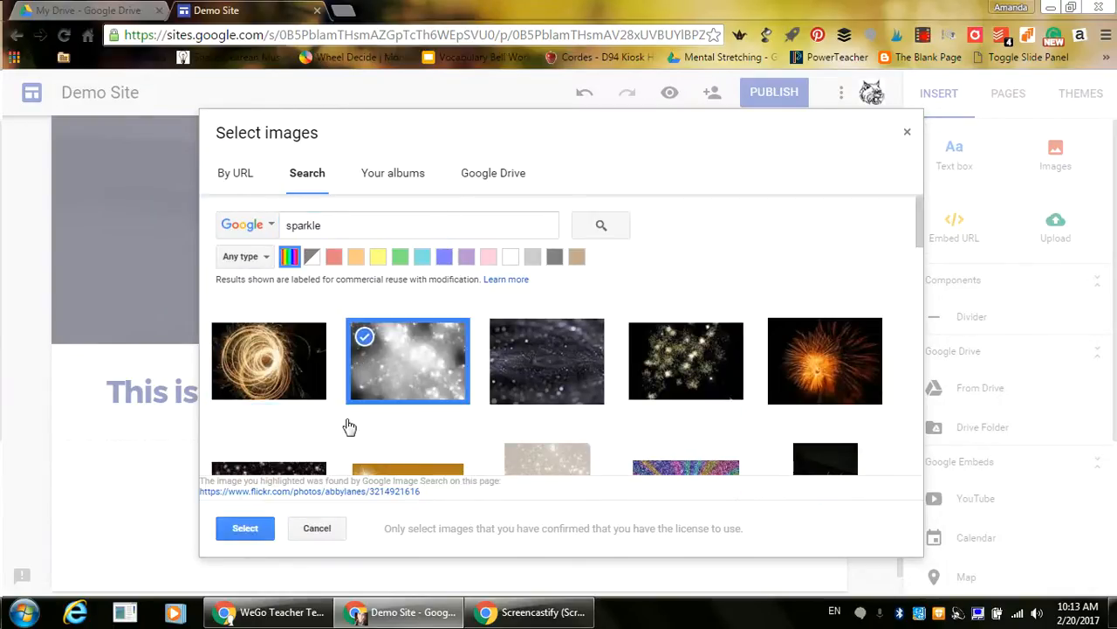
pyautogui.click(249, 530)
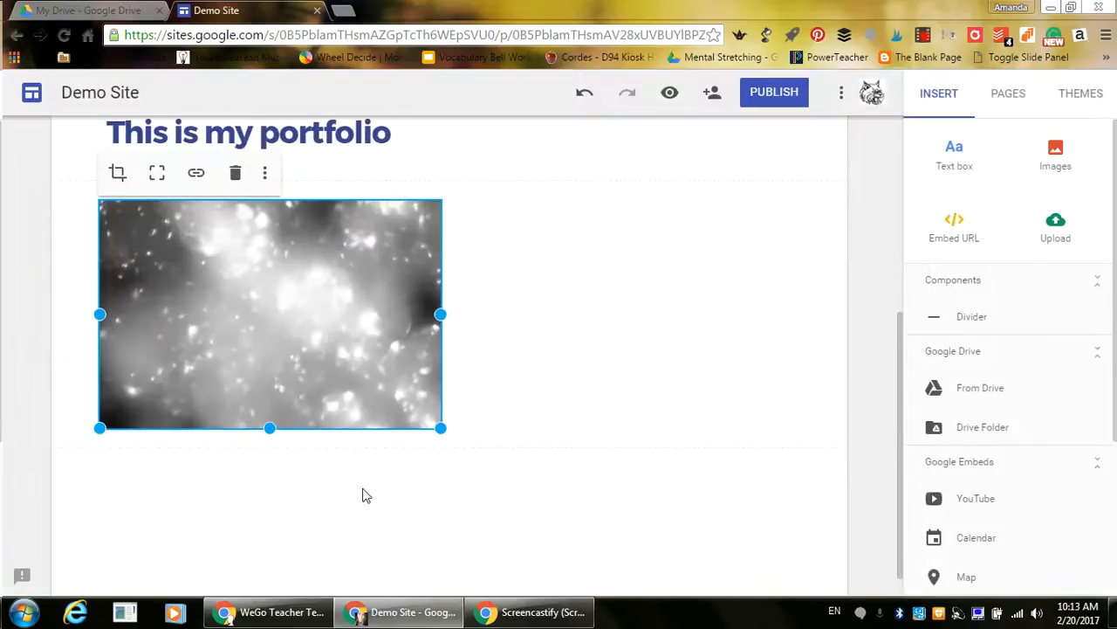
# - Place the sparkle image beside the portfolio title, on its left, and enlarge it to over a third of the page width
pyautogui.moveTo(896, 465); pyautogui.dragTo(896, 390)
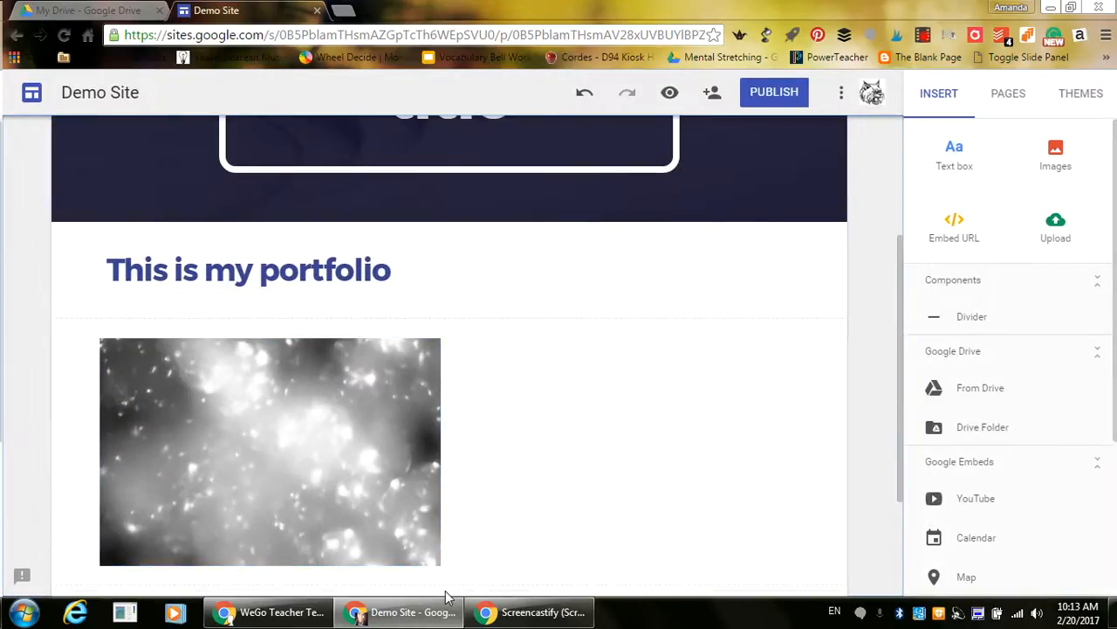
pyautogui.moveTo(299, 487); pyautogui.dragTo(627, 237)
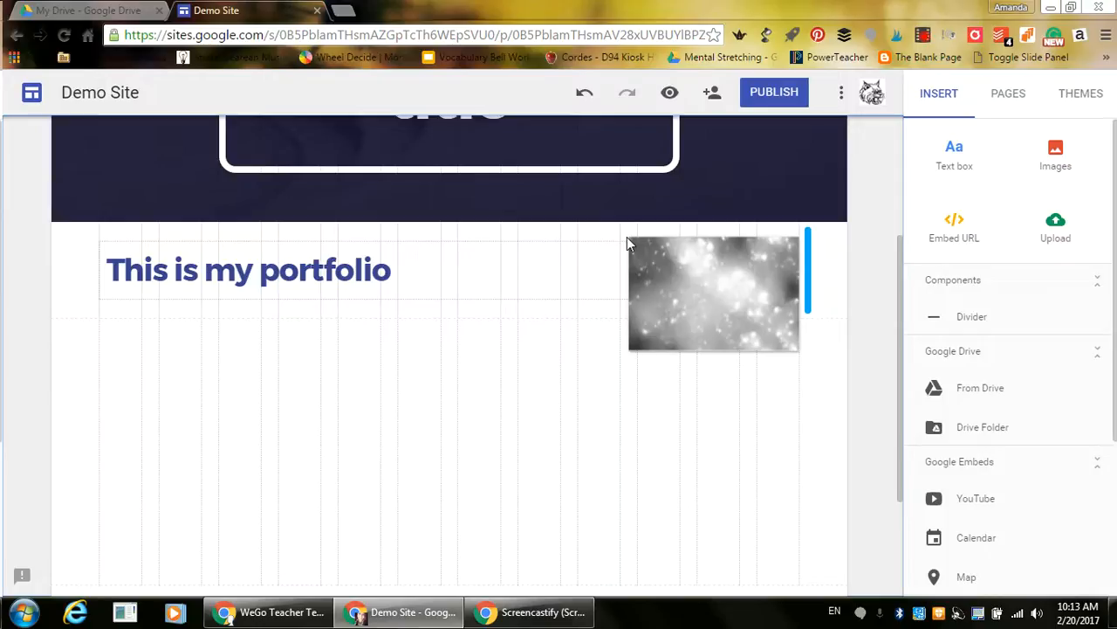
pyautogui.moveTo(627, 237); pyautogui.dragTo(151, 254)
pyautogui.moveTo(98, 241); pyautogui.dragTo(98, 241)
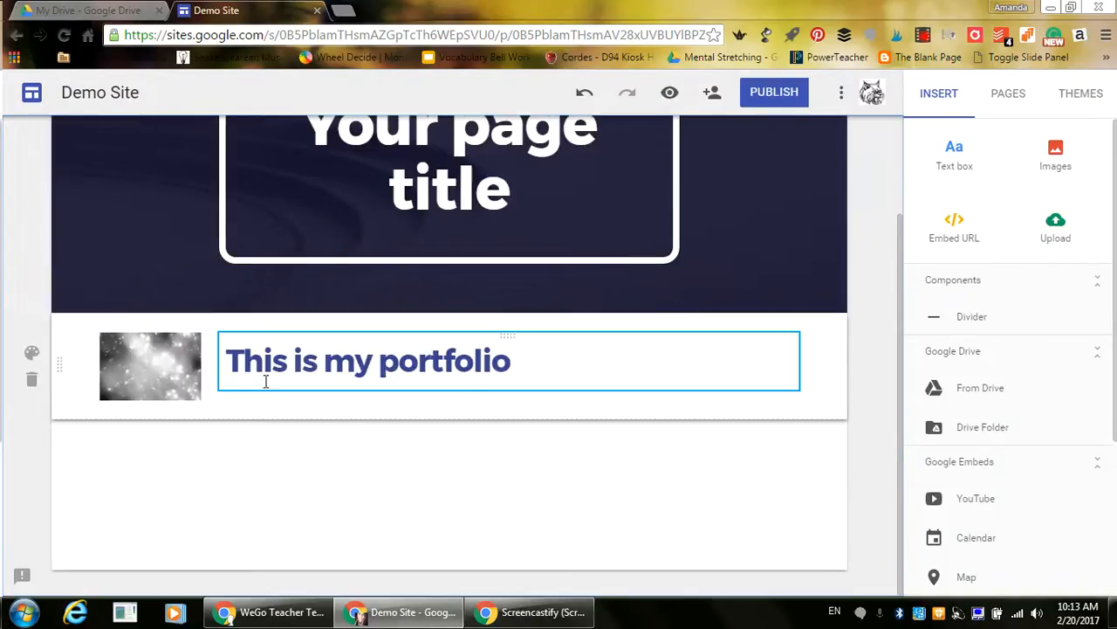
pyautogui.click(179, 369)
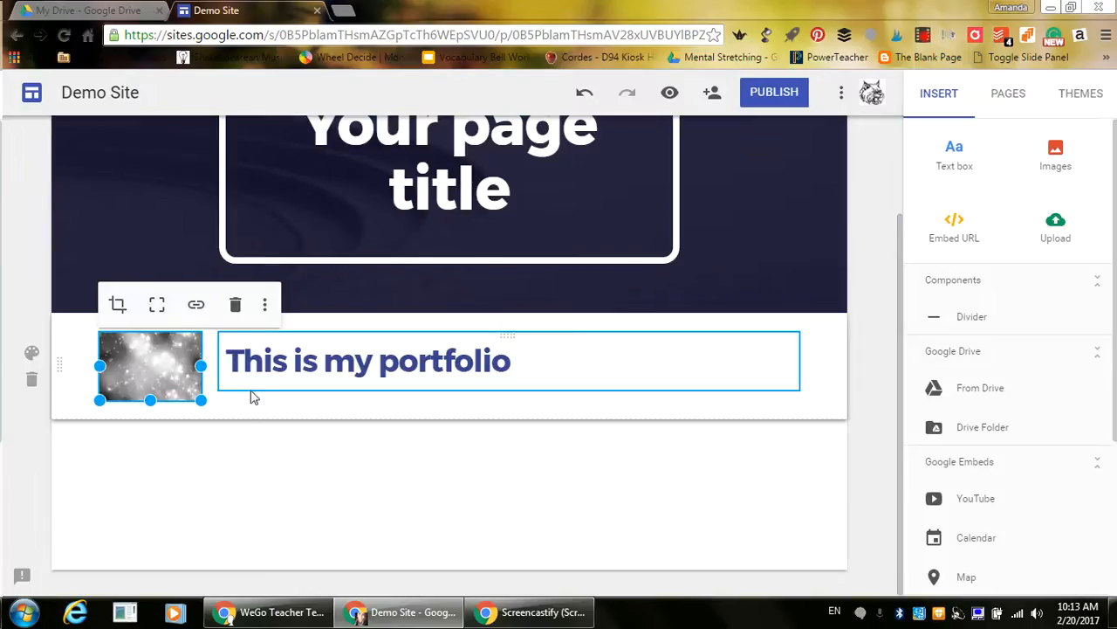
pyautogui.moveTo(201, 400); pyautogui.dragTo(370, 515)
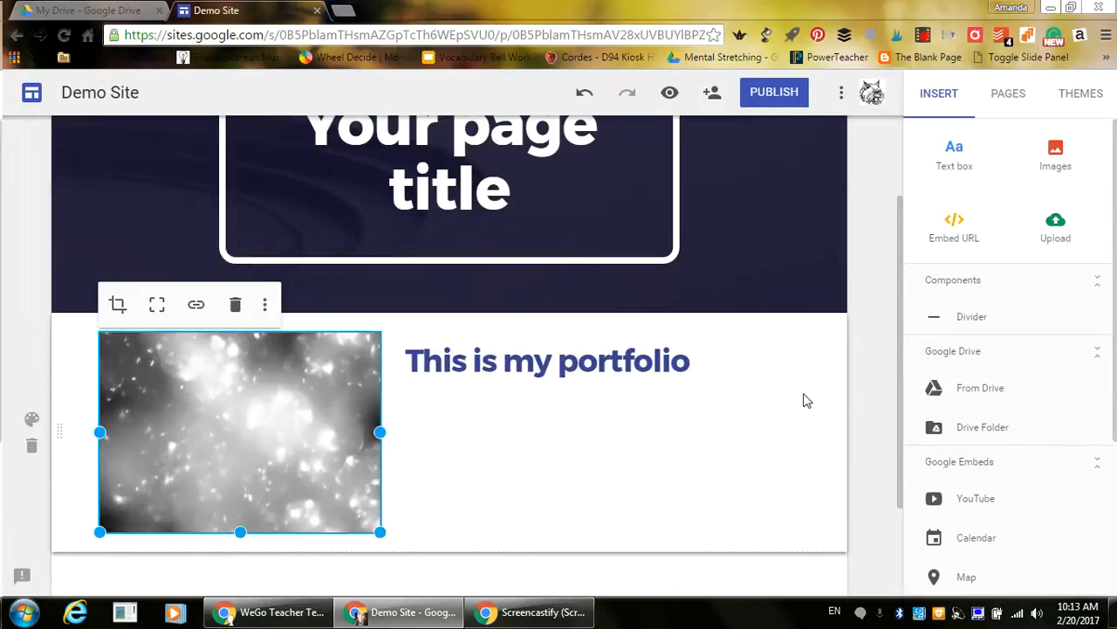
# - Add the line "lets write some more to fit the box" as normal text under the portfolio title
pyautogui.click(708, 360)
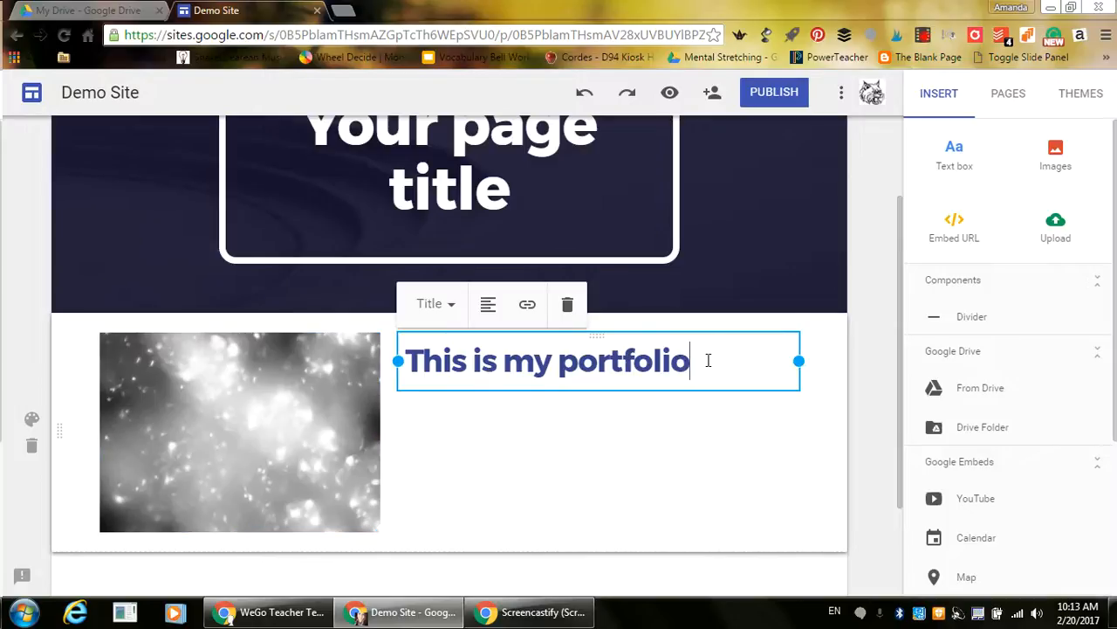
pyautogui.press('Return')
pyautogui.write('lets ')
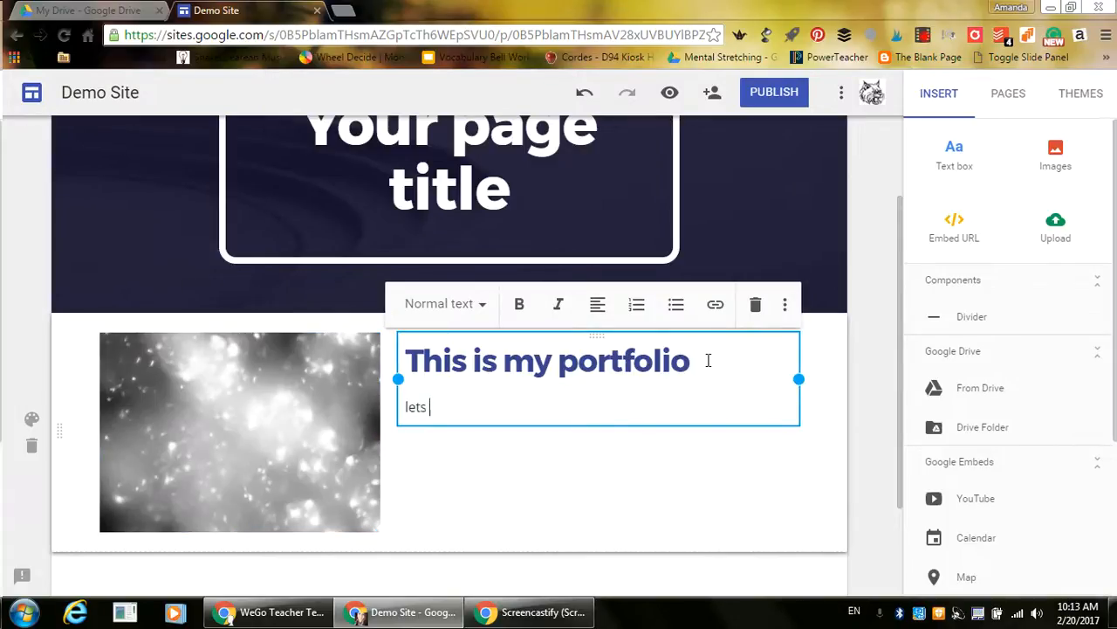
pyautogui.write('write some more to f')
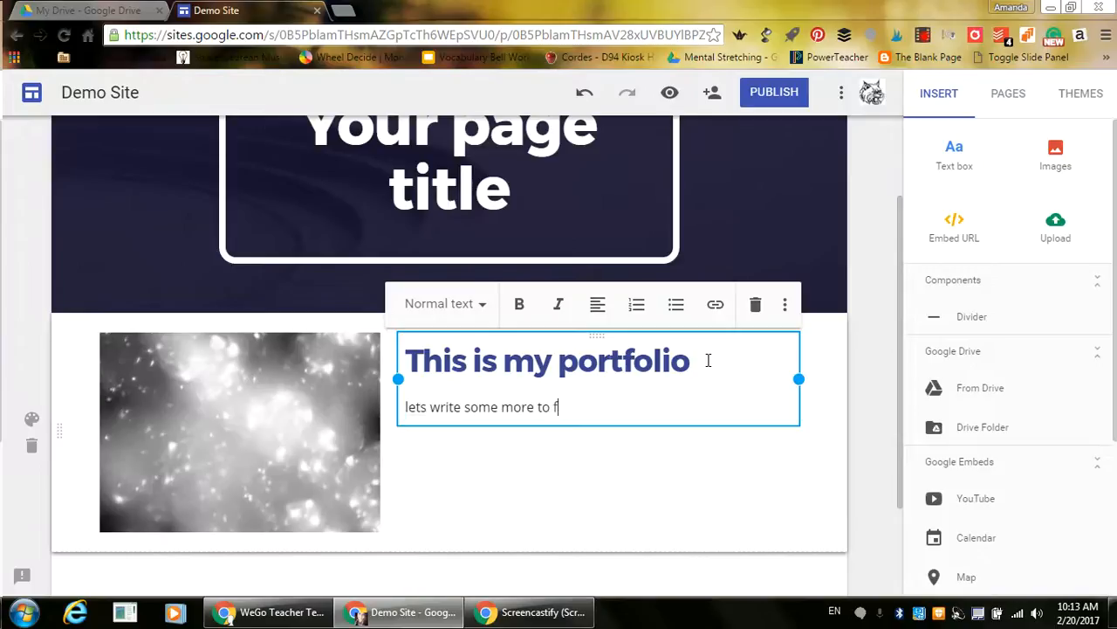
pyautogui.write('it the box')
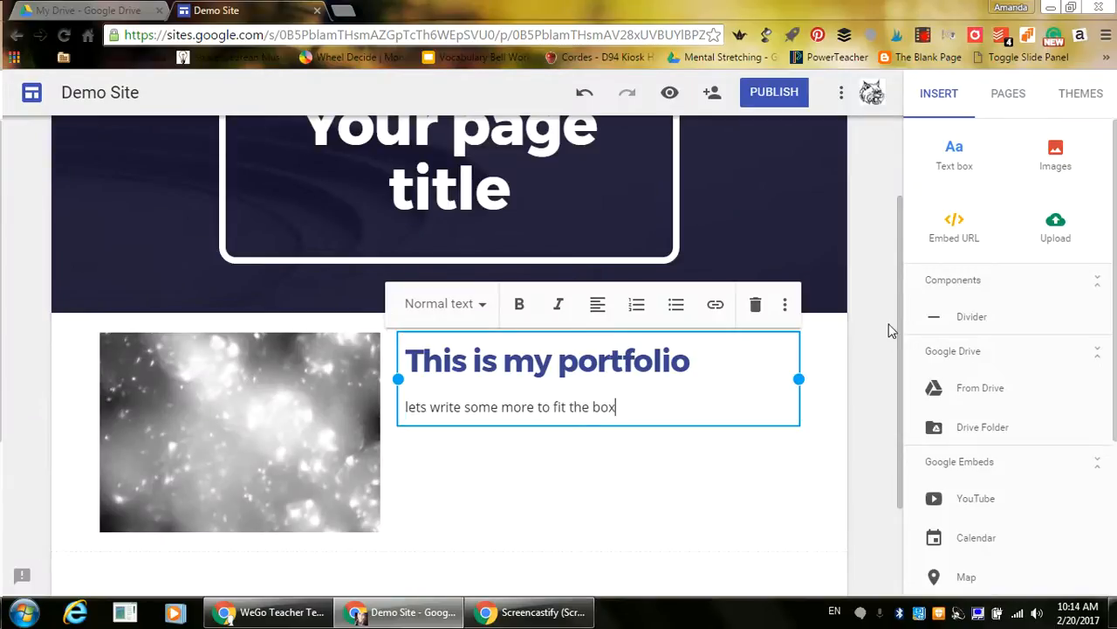
pyautogui.click(882, 338)
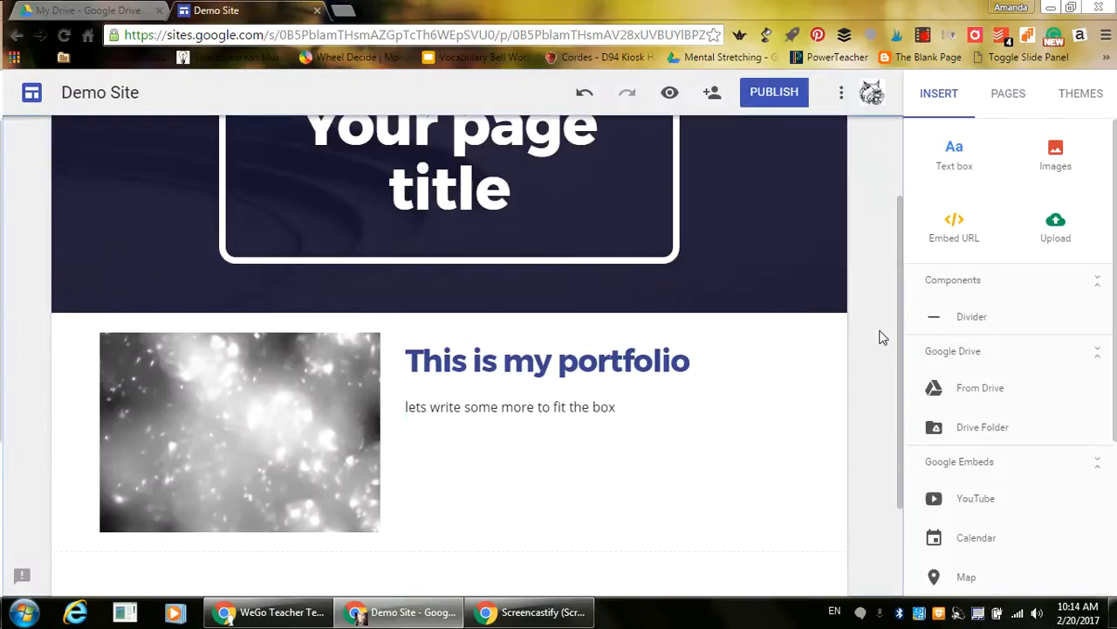
# - Preview the Home page in the desktop, tablet and phone layouts, checking the phone layout down to its end
pyautogui.click(670, 94)
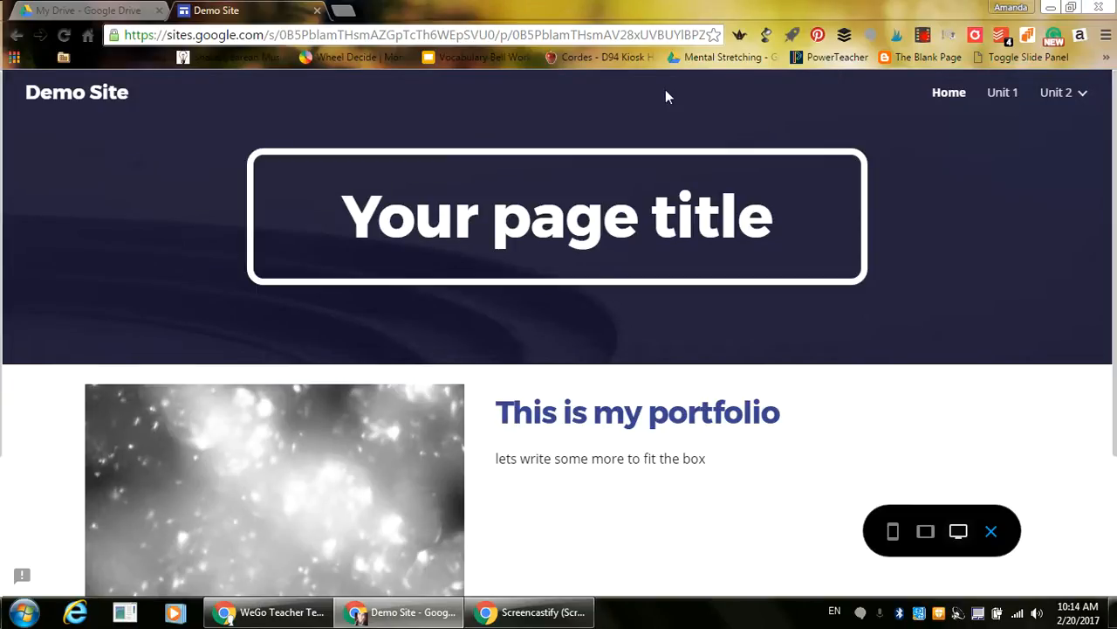
pyautogui.click(929, 536)
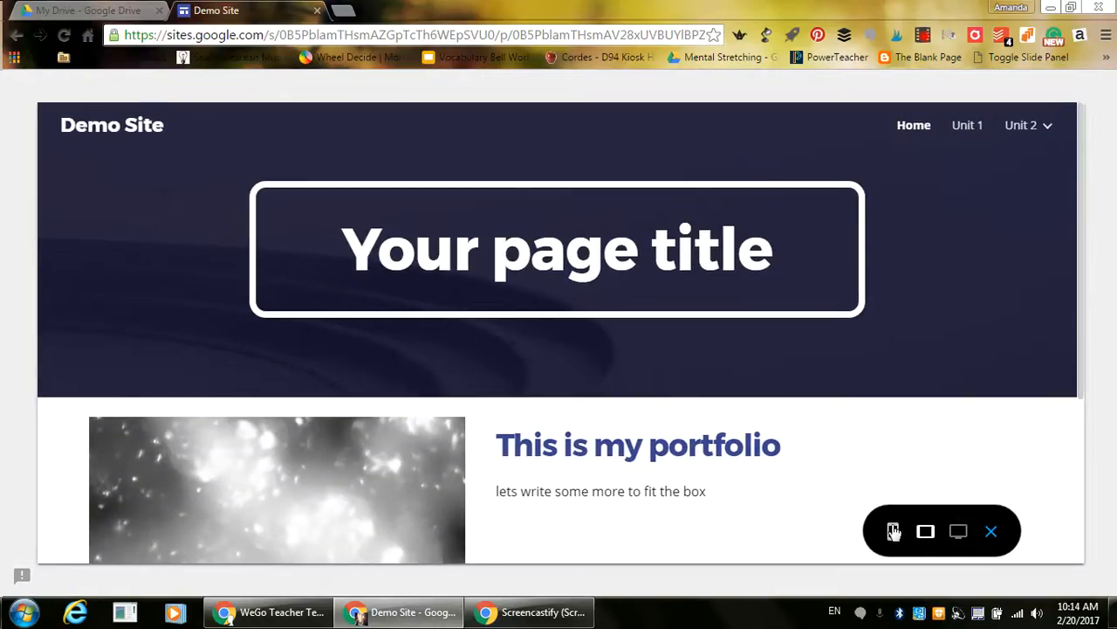
pyautogui.click(894, 531)
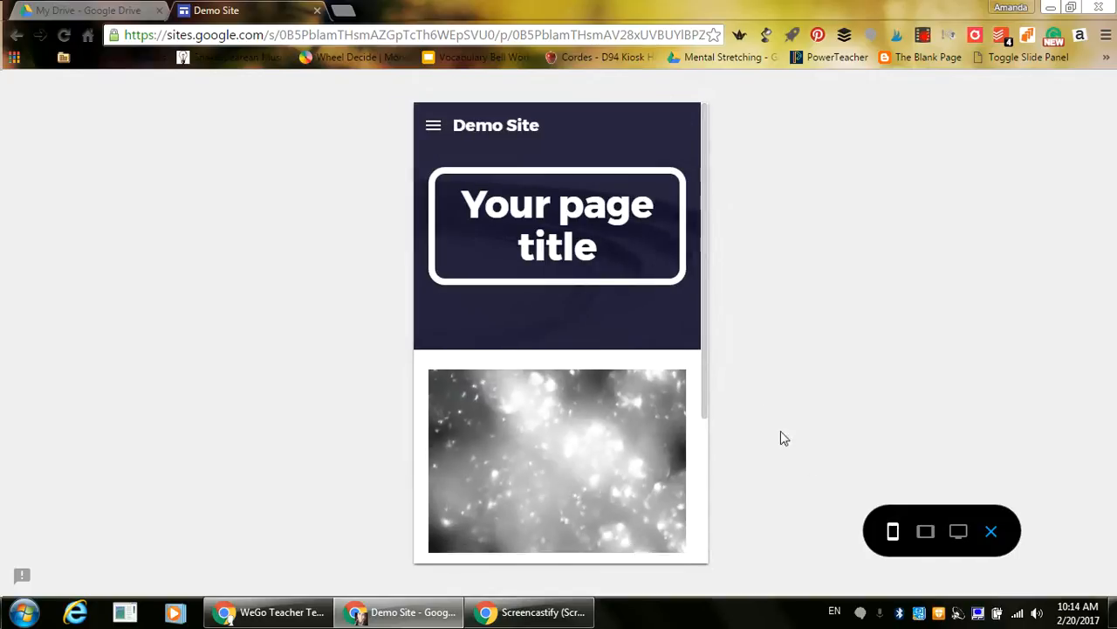
pyautogui.moveTo(706, 379); pyautogui.dragTo(704, 530)
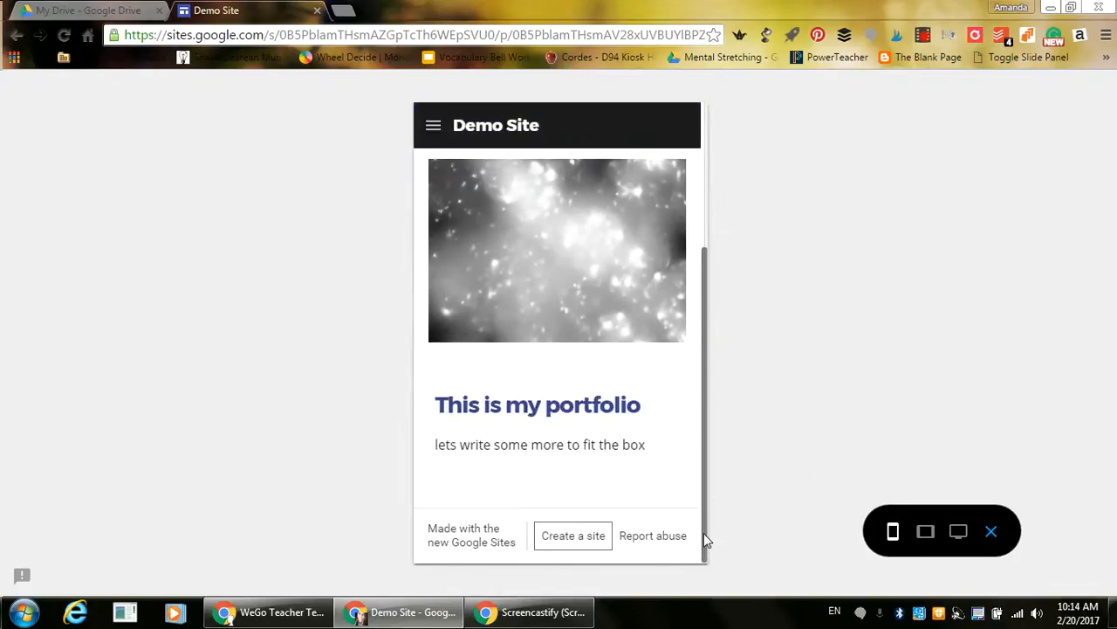
pyautogui.click(989, 531)
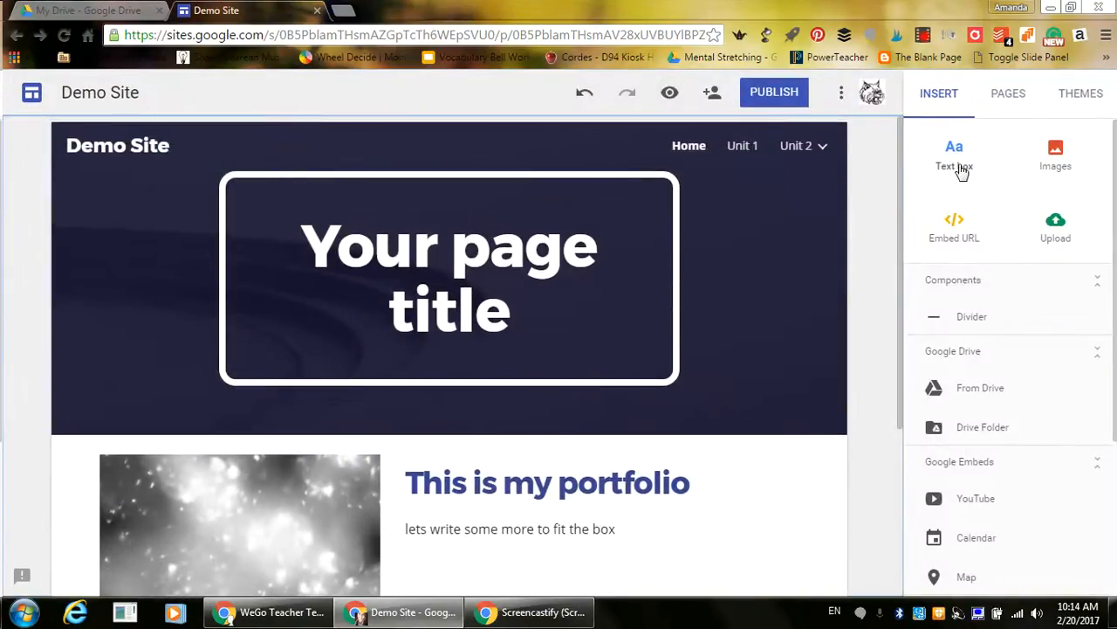
pyautogui.click(966, 247)
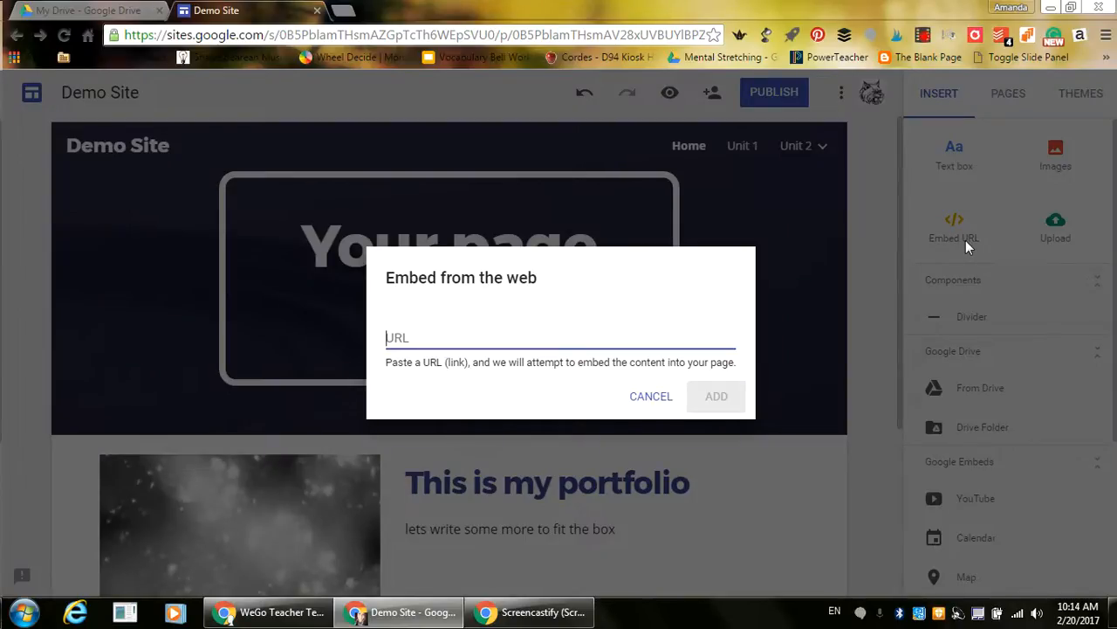
pyautogui.click(656, 398)
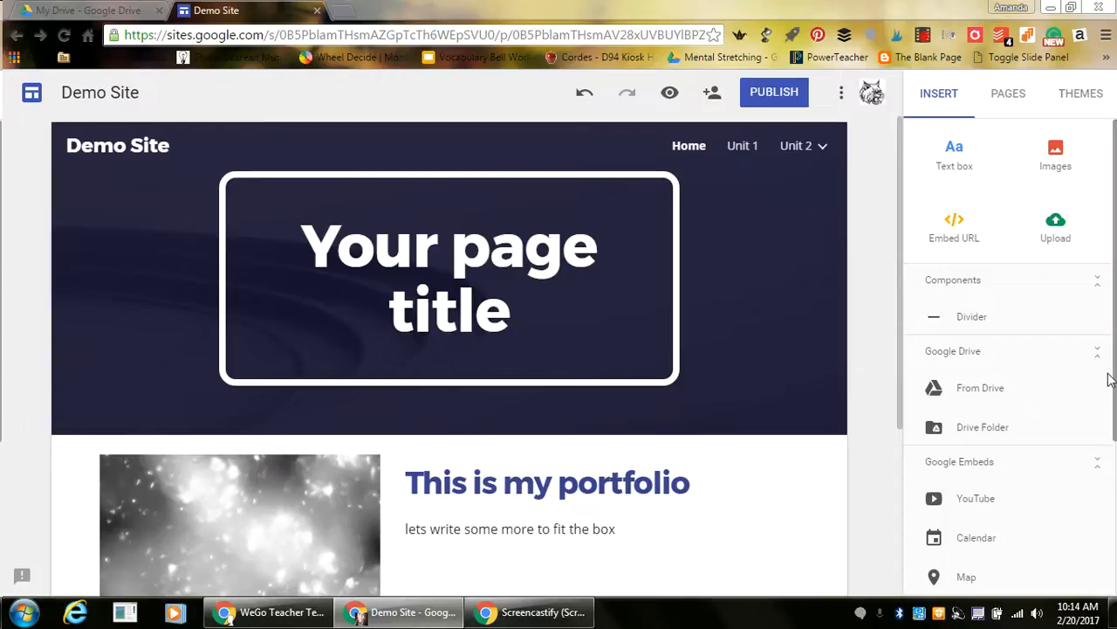
pyautogui.click(998, 318)
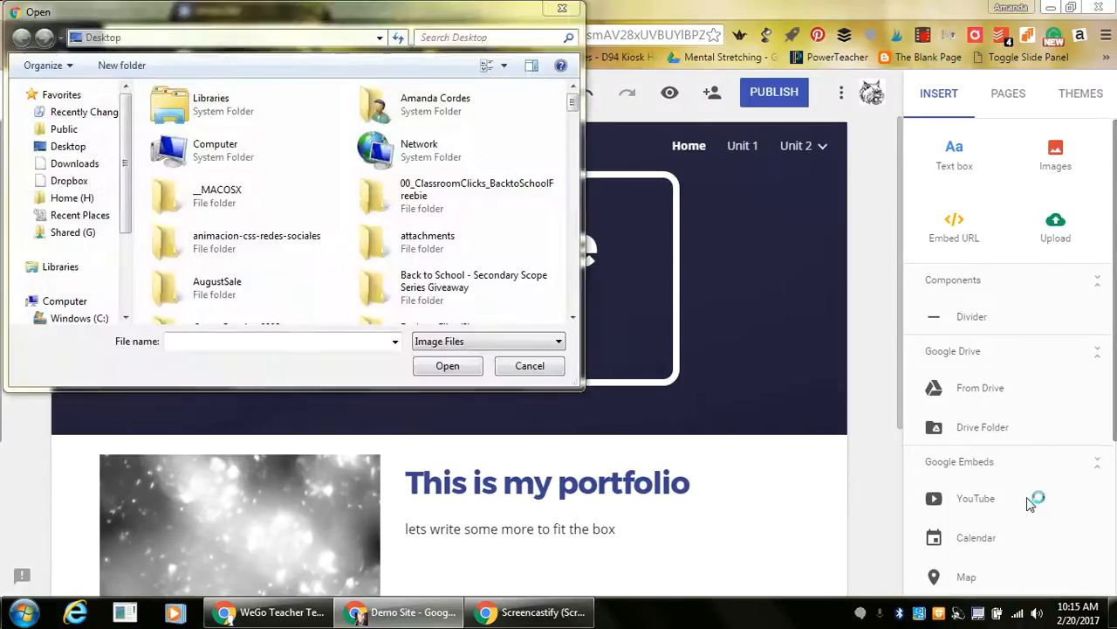
pyautogui.scroll(-2, 1013, 515)
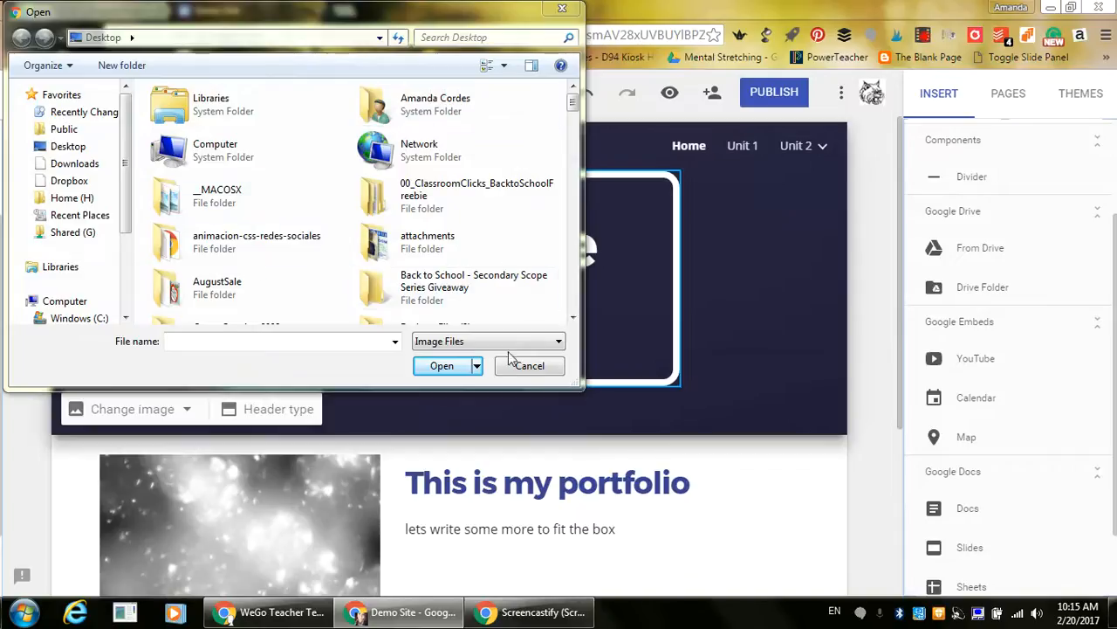
pyautogui.click(528, 371)
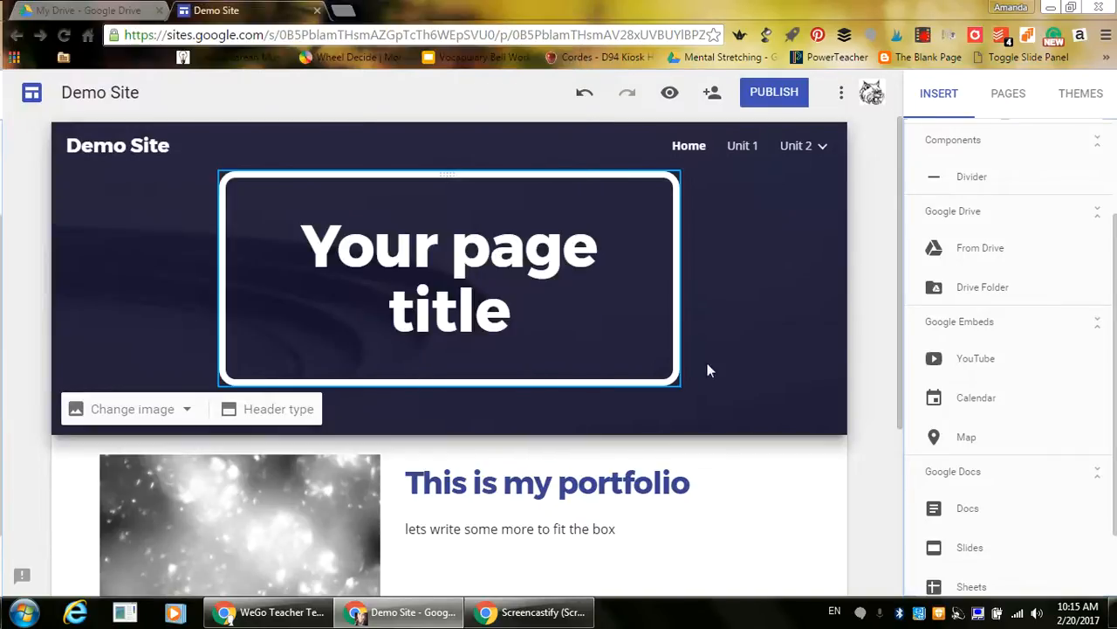
# - Insert the "CMAP - Julius Caesar" document from My Drive's English 2 folder below the sparkle image on the Home page
pyautogui.moveTo(1116, 267); pyautogui.dragTo(1116, 320)
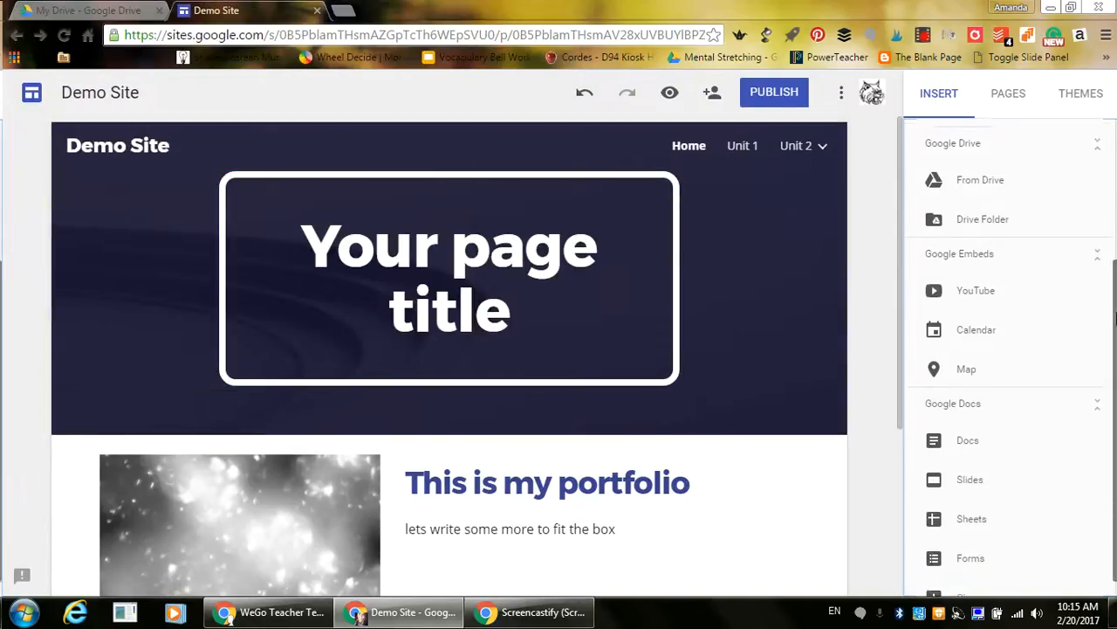
pyautogui.scroll(2, 1017, 267)
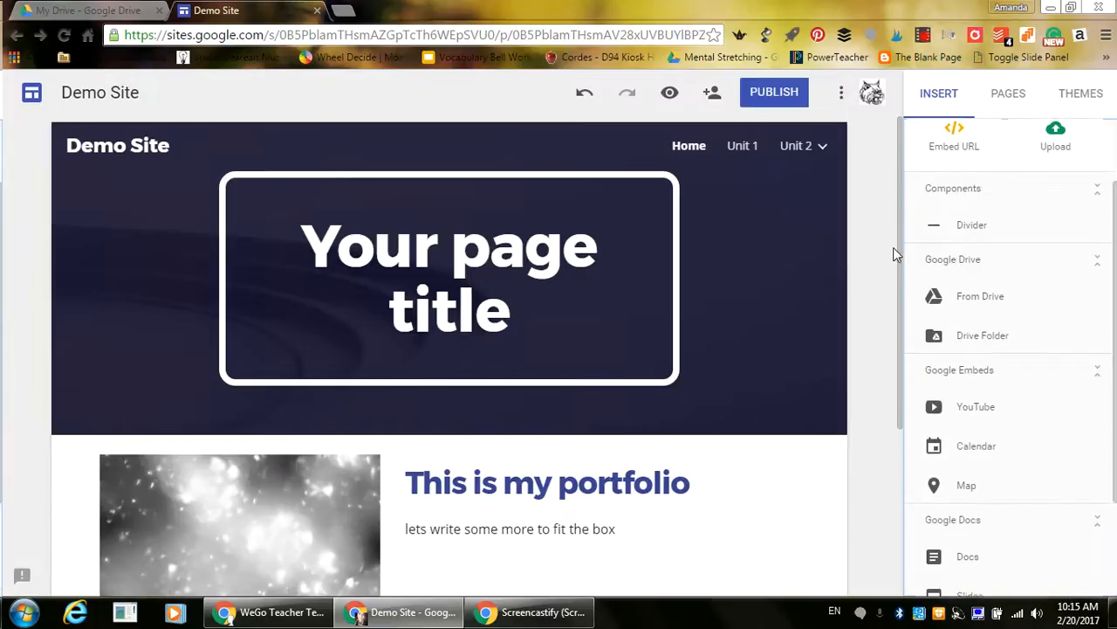
pyautogui.moveTo(904, 356); pyautogui.dragTo(893, 552)
pyautogui.click(963, 296)
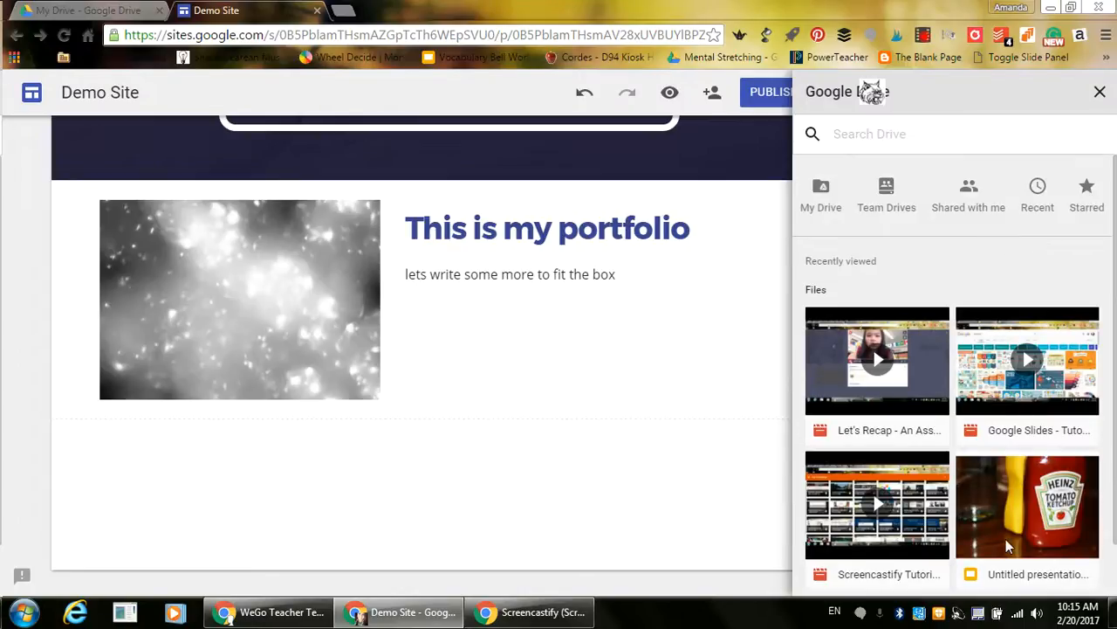
pyautogui.scroll(-1, 1111, 400)
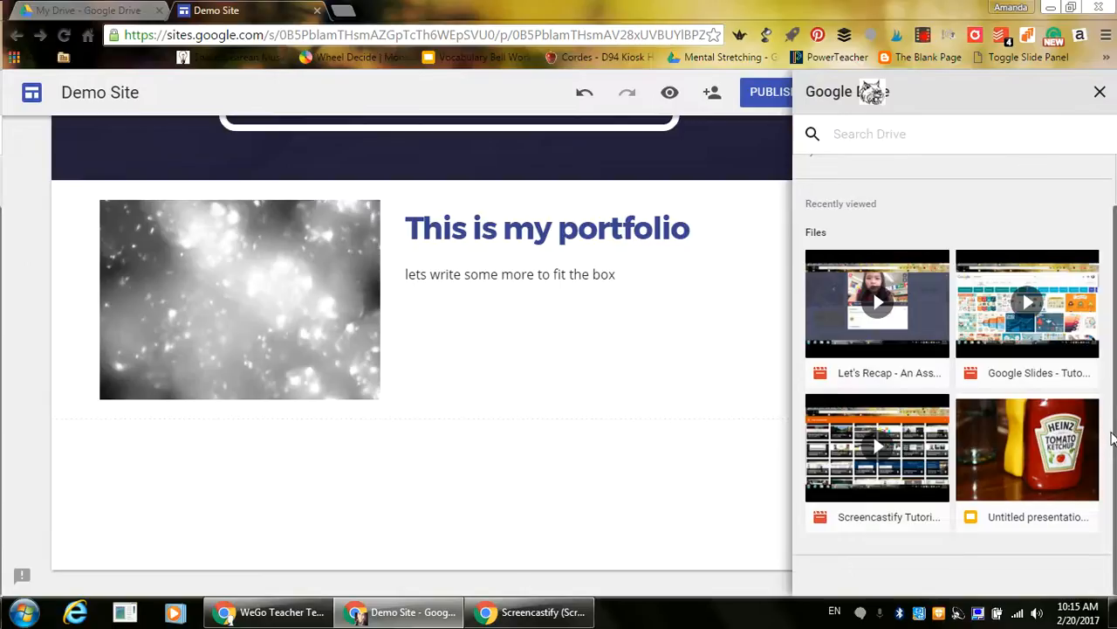
pyautogui.scroll(1, 1110, 437)
pyautogui.click(823, 193)
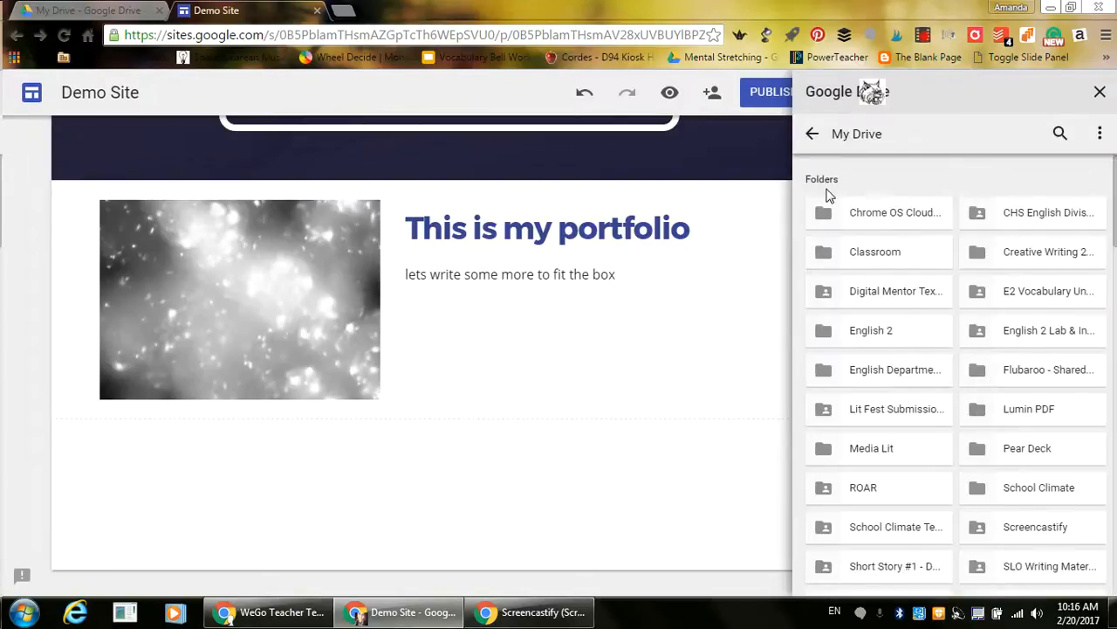
pyautogui.doubleClick(900, 345)
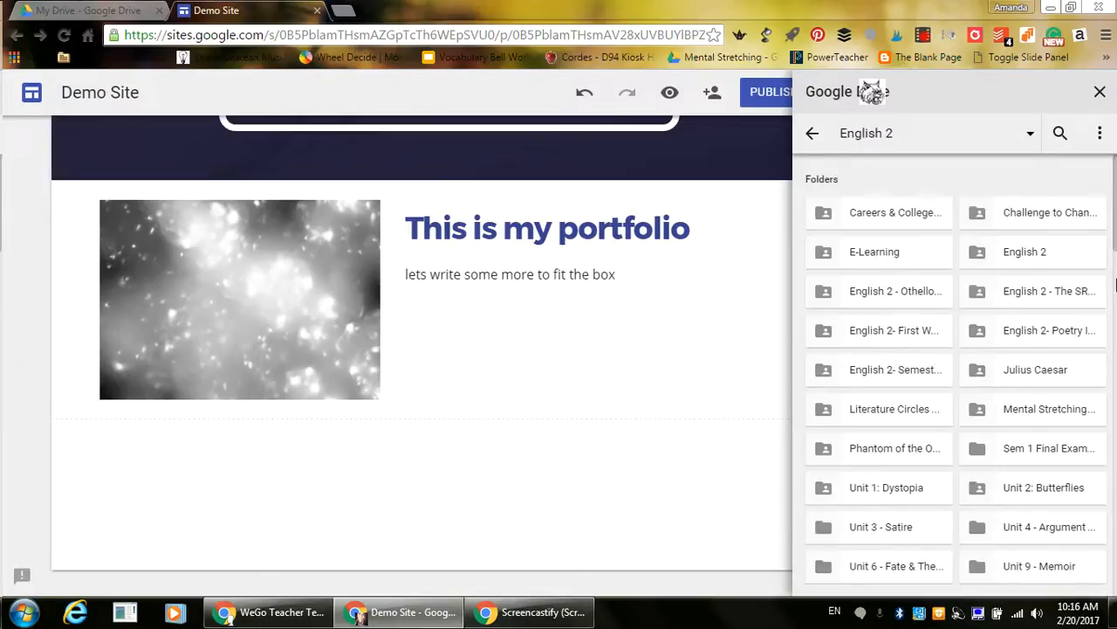
pyautogui.moveTo(1113, 253); pyautogui.dragTo(1113, 352)
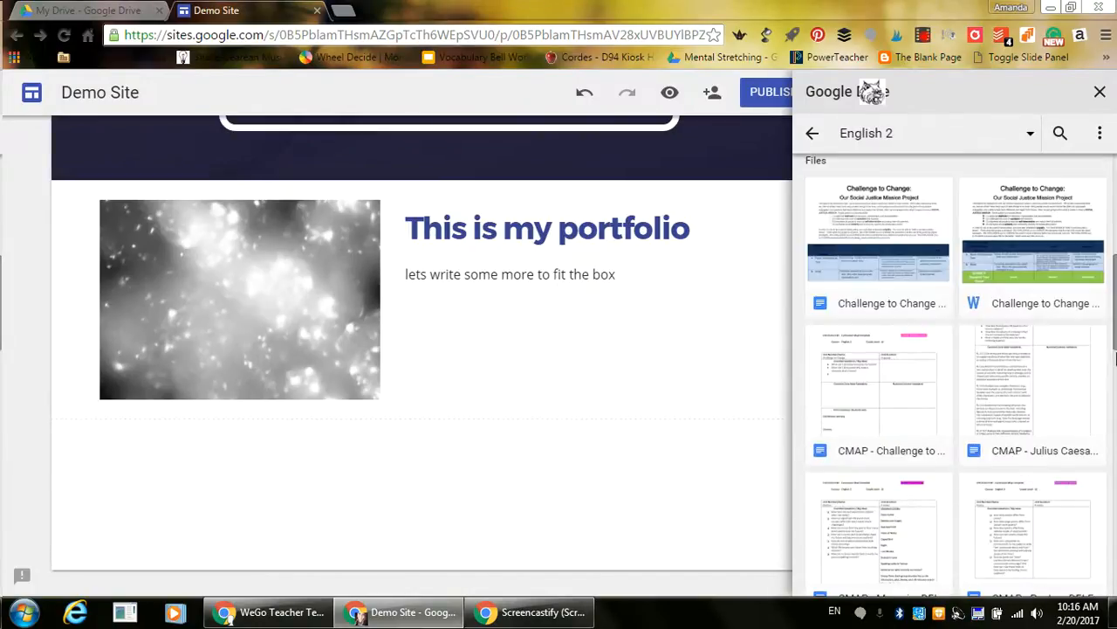
pyautogui.doubleClick(1057, 428)
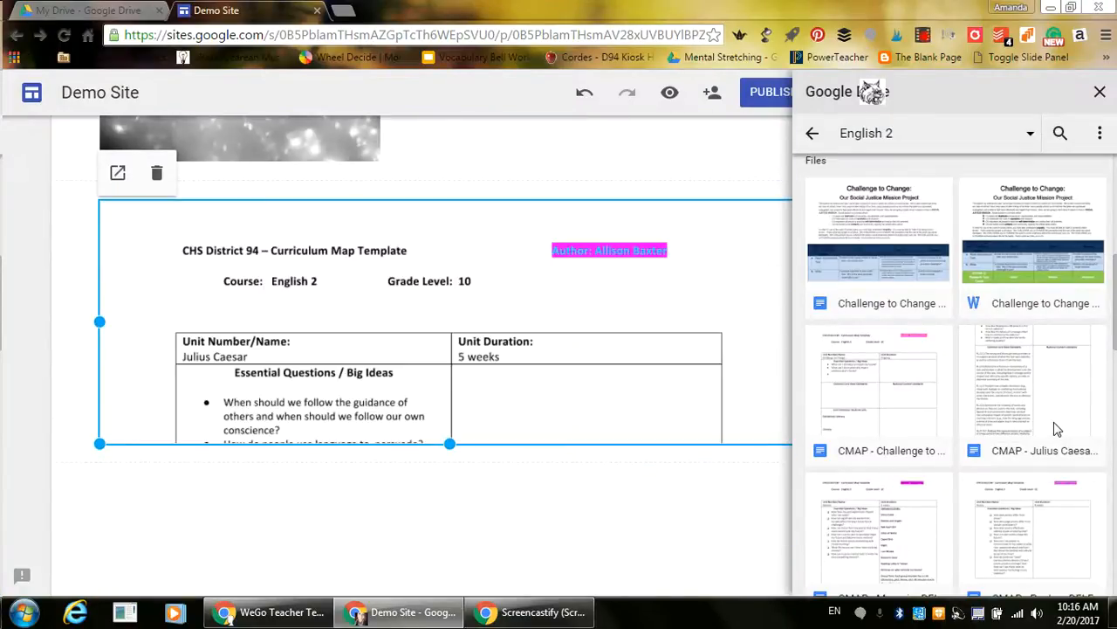
pyautogui.click(1100, 96)
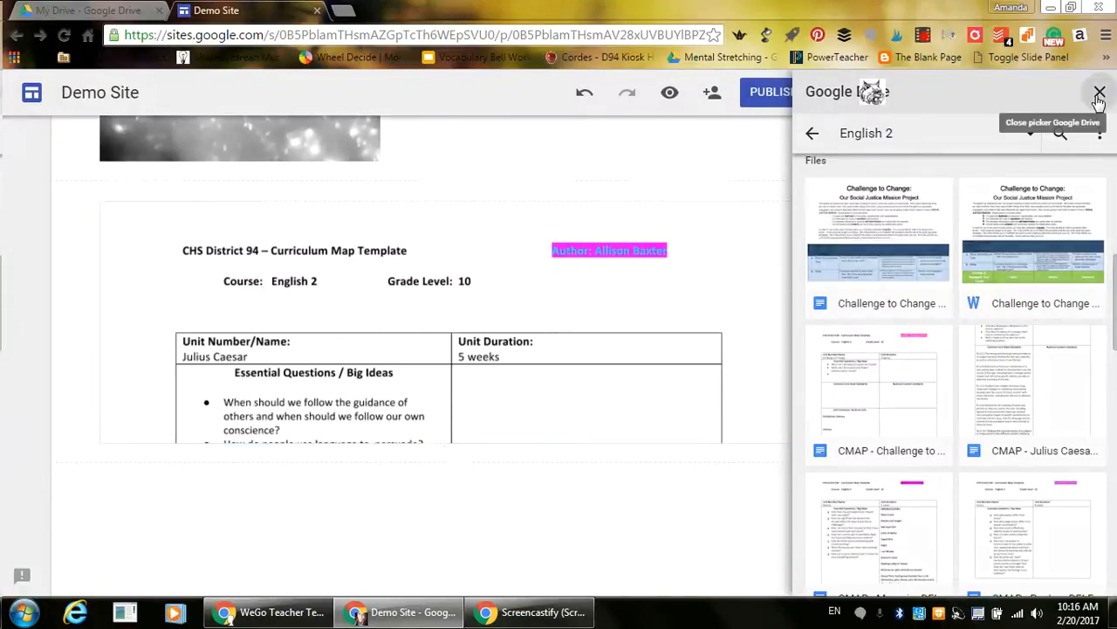
# - Increase the height of the embedded Julius Caesar document so it shows more of the Essential Questions list
pyautogui.click(533, 354)
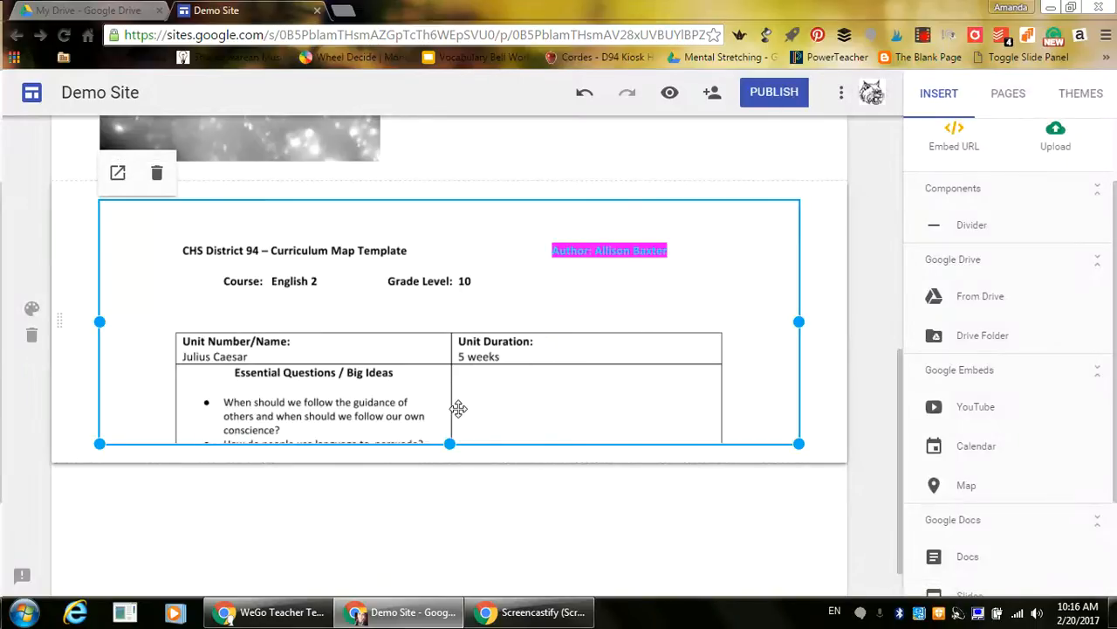
pyautogui.moveTo(450, 443); pyautogui.dragTo(446, 523)
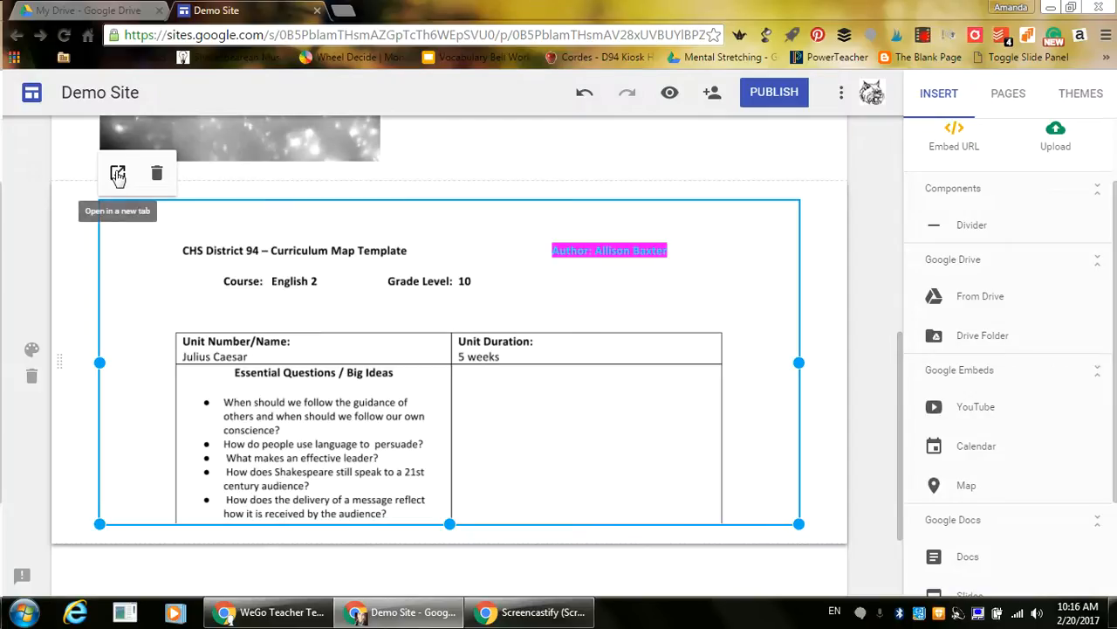
# - Preview the Home page in the desktop layout and read through the embedded Julius Caesar document down to its standards section
pyautogui.click(668, 98)
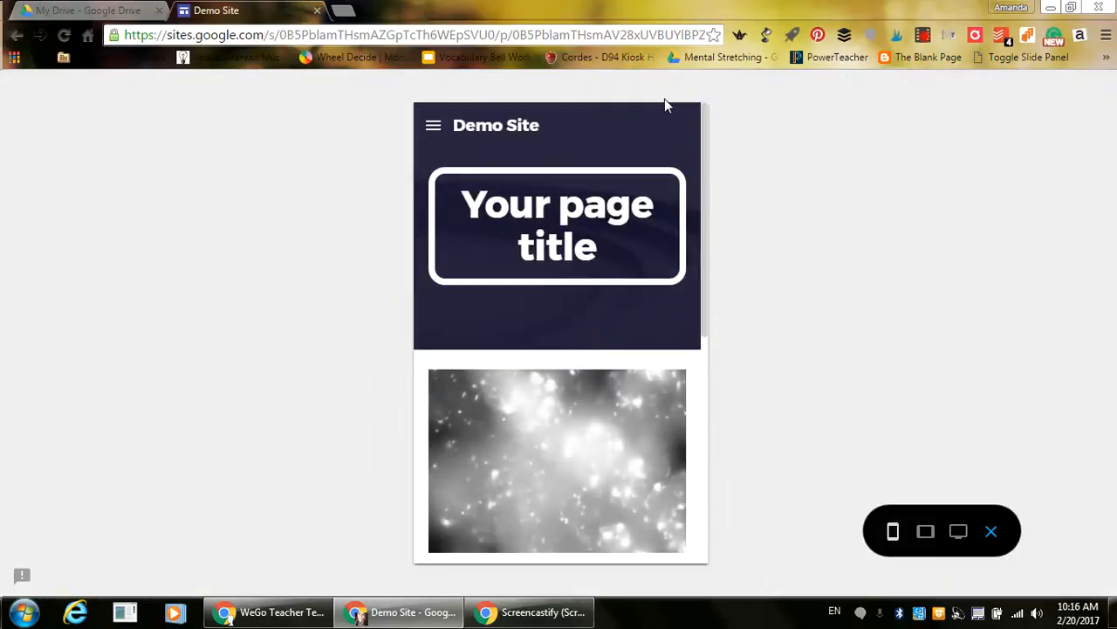
pyautogui.click(958, 533)
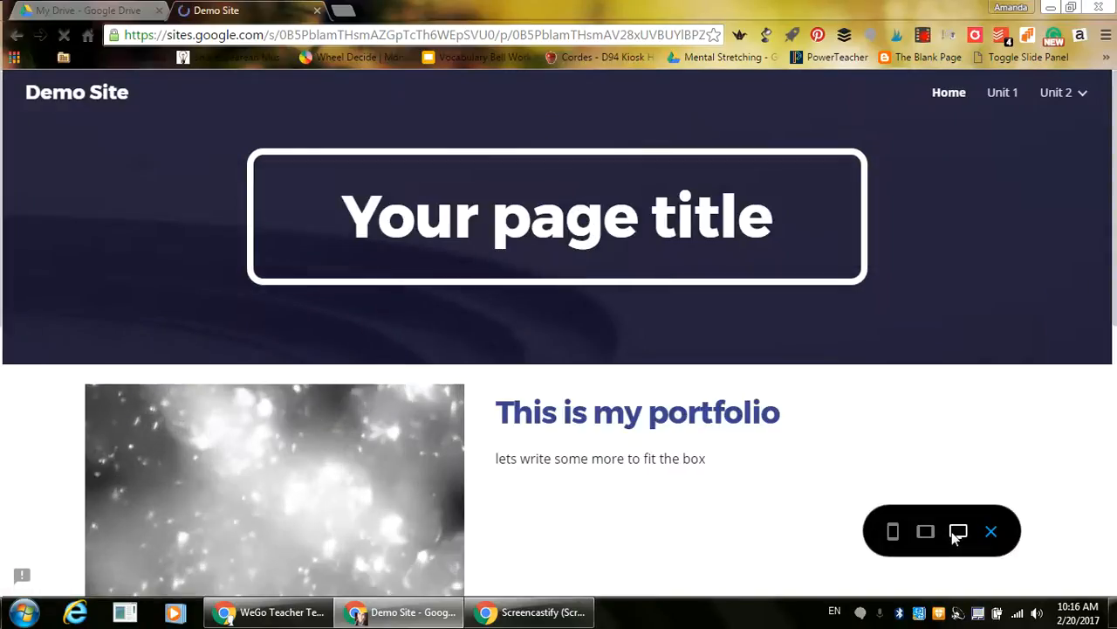
pyautogui.scroll(-2, 1107, 209)
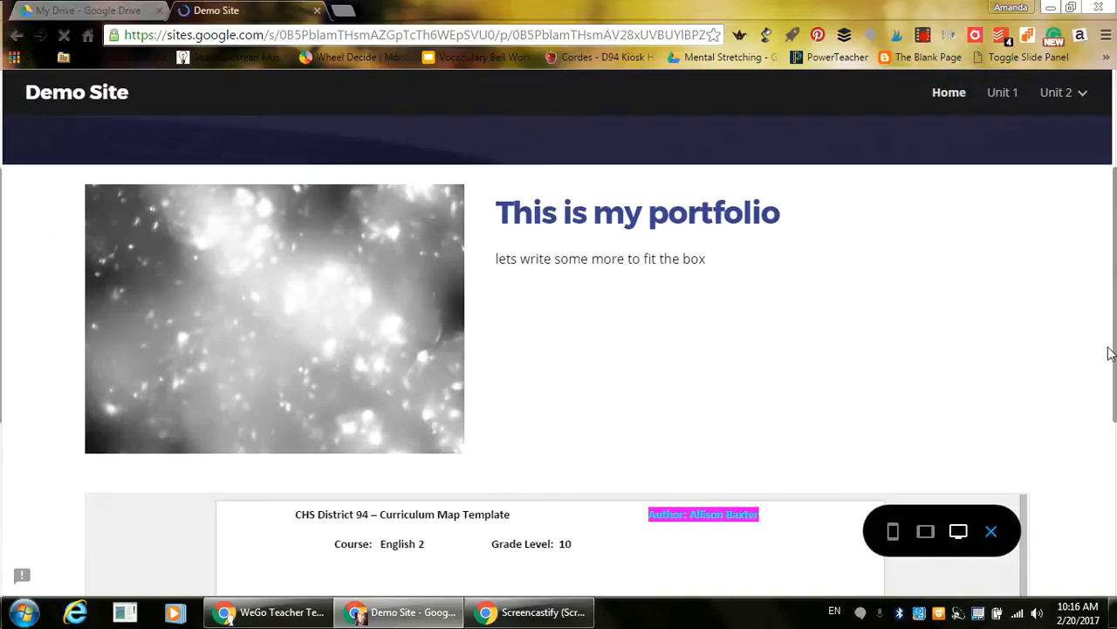
pyautogui.scroll(-3, 1108, 375)
pyautogui.scroll(-1, 1107, 388)
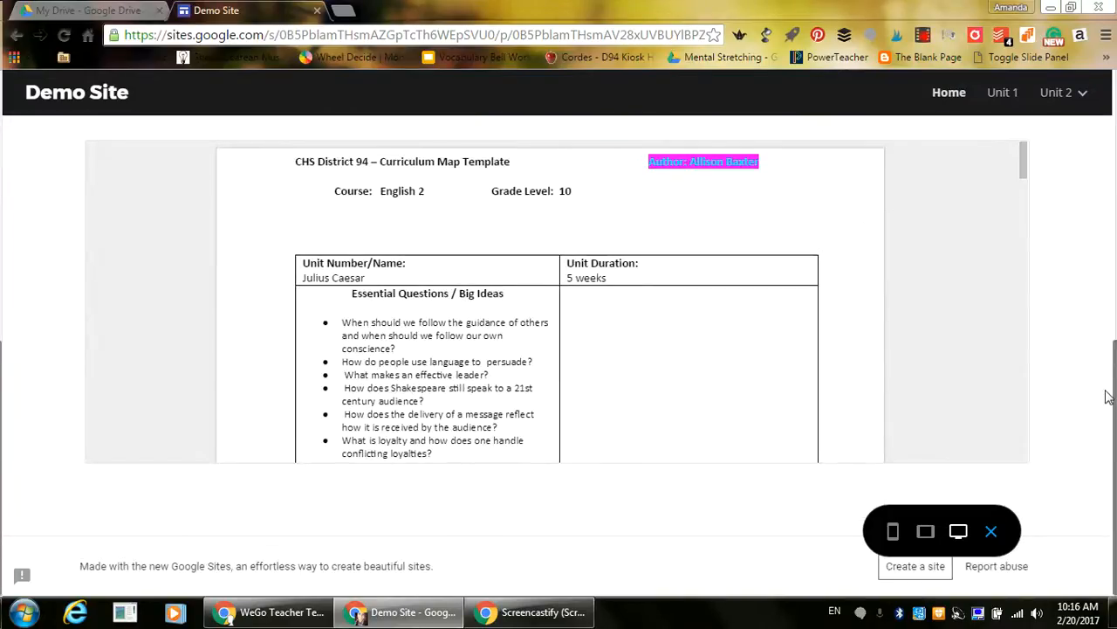
pyautogui.scroll(1, 1107, 397)
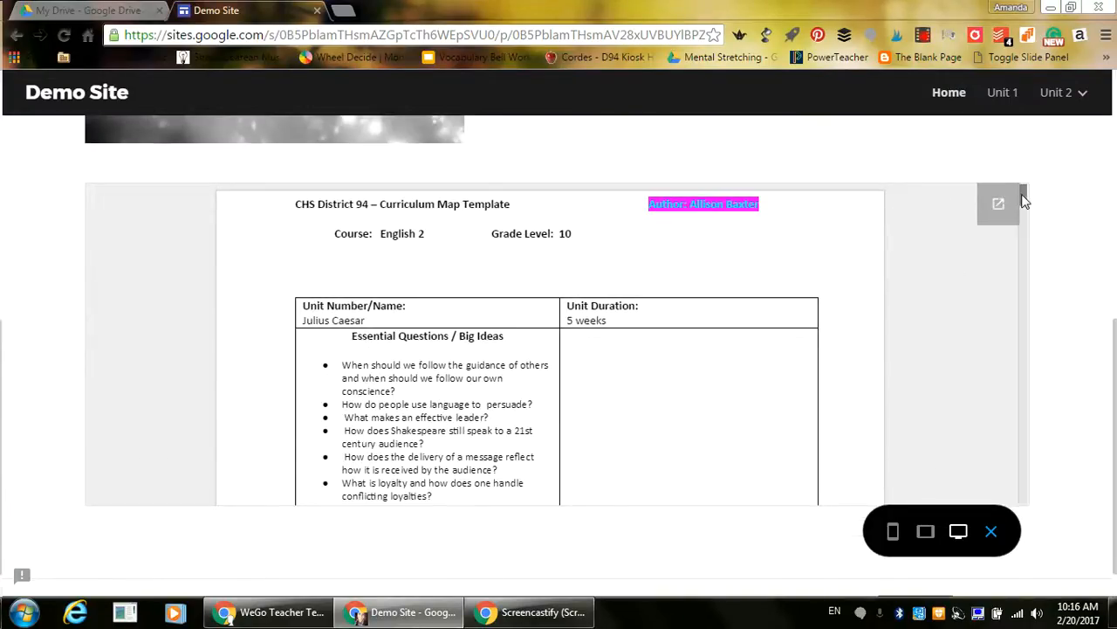
pyautogui.moveTo(1025, 201)
pyautogui.mouseDown()
pyautogui.moveTo(1019, 494)
pyautogui.moveTo(1027, 216)
pyautogui.mouseUp()
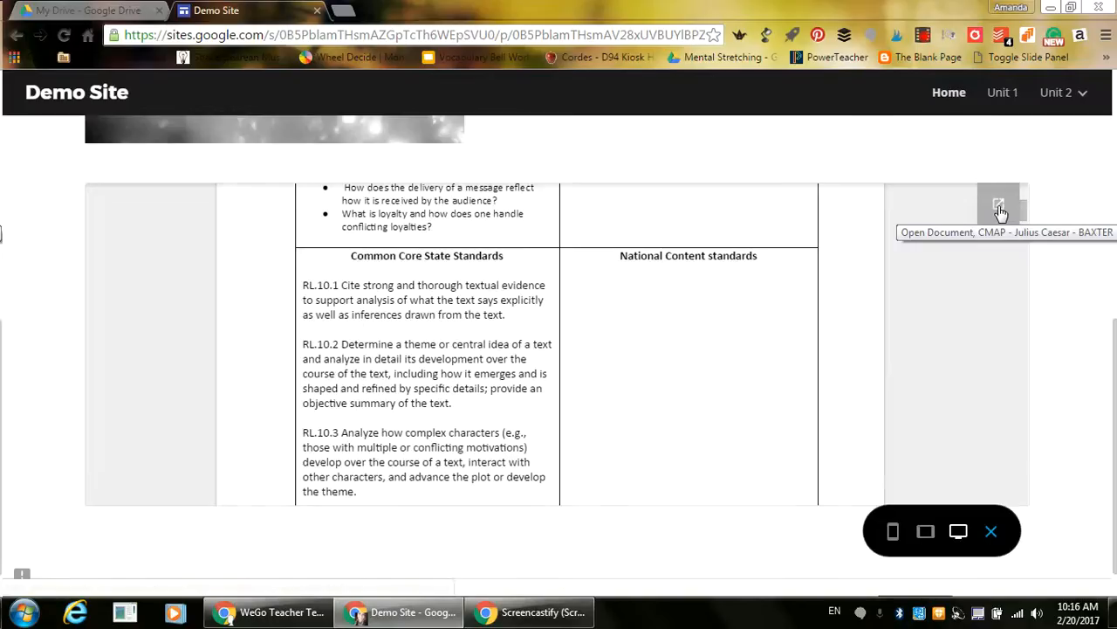
pyautogui.click(990, 531)
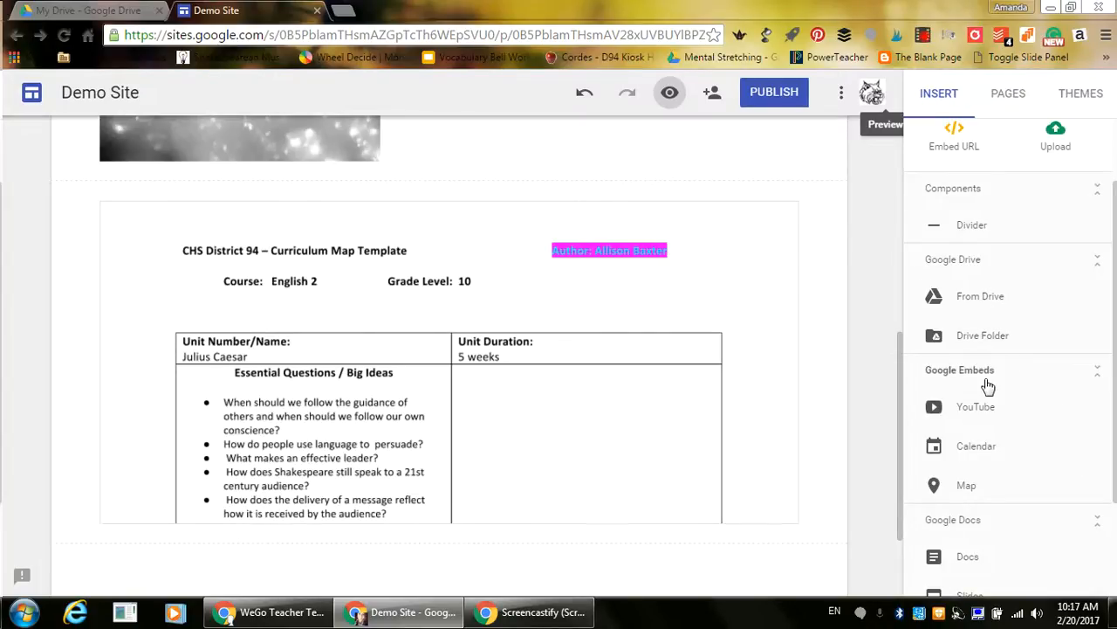
# - Check the YouTube insert options, including the account's own uploaded videos, without adding a video
pyautogui.click(994, 414)
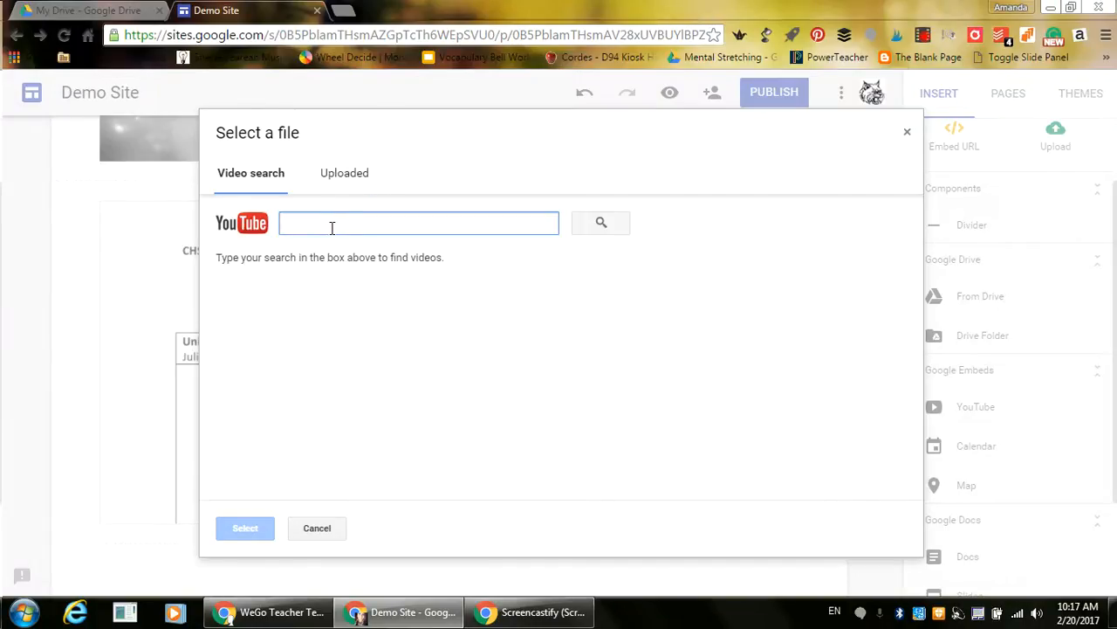
pyautogui.click(344, 171)
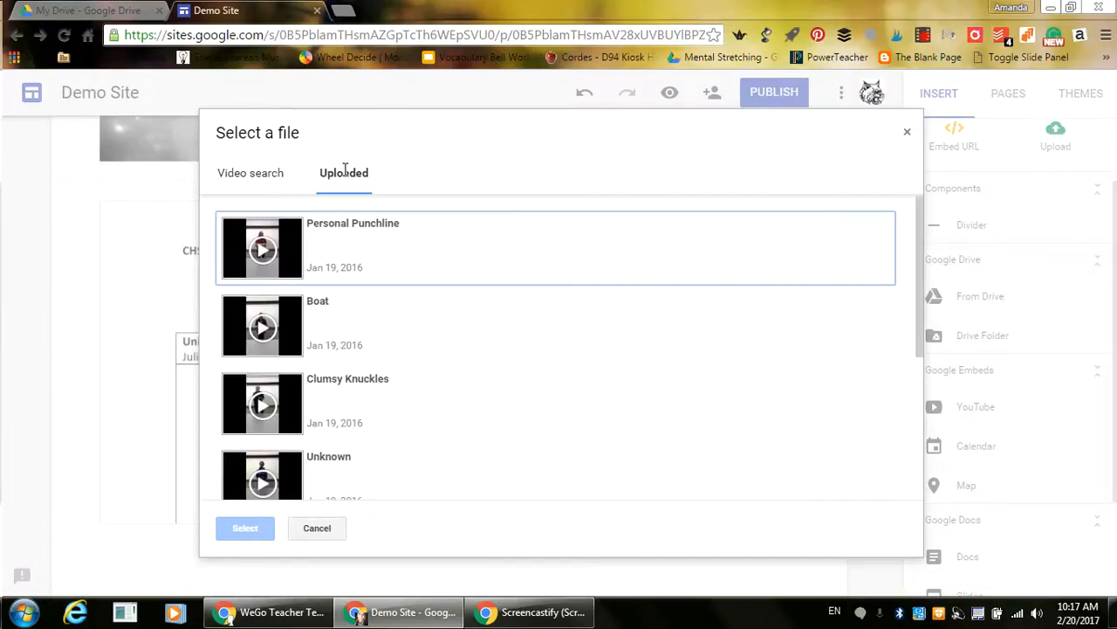
pyautogui.click(305, 525)
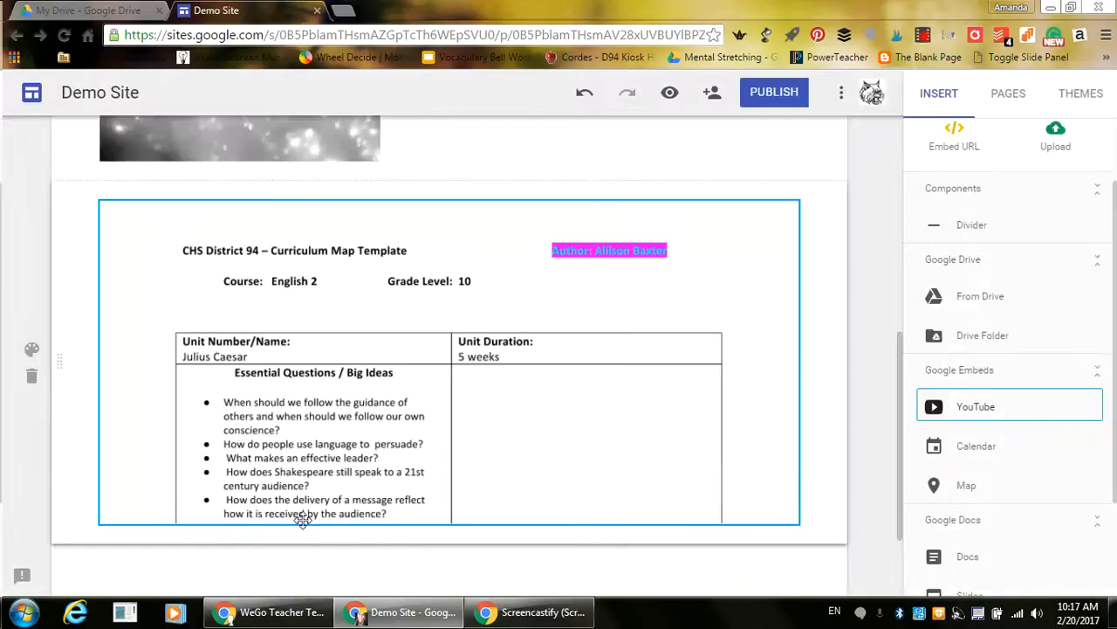
# - Look through the calendars available for embedding without adding one, and review the remaining Google Docs insert options
pyautogui.click(995, 452)
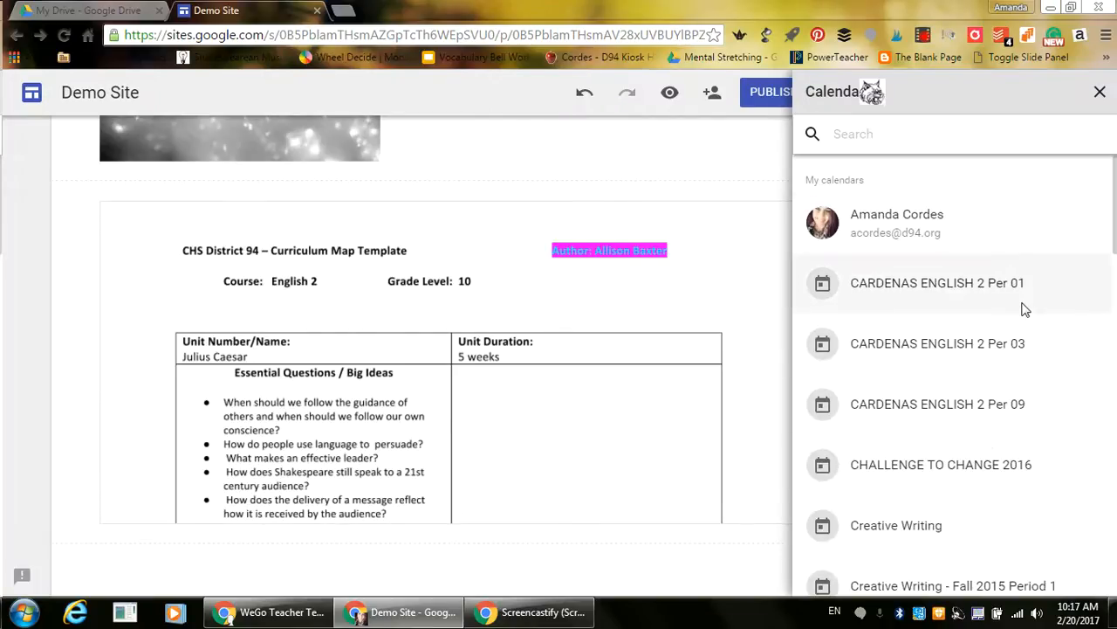
pyautogui.scroll(-2, 1026, 310)
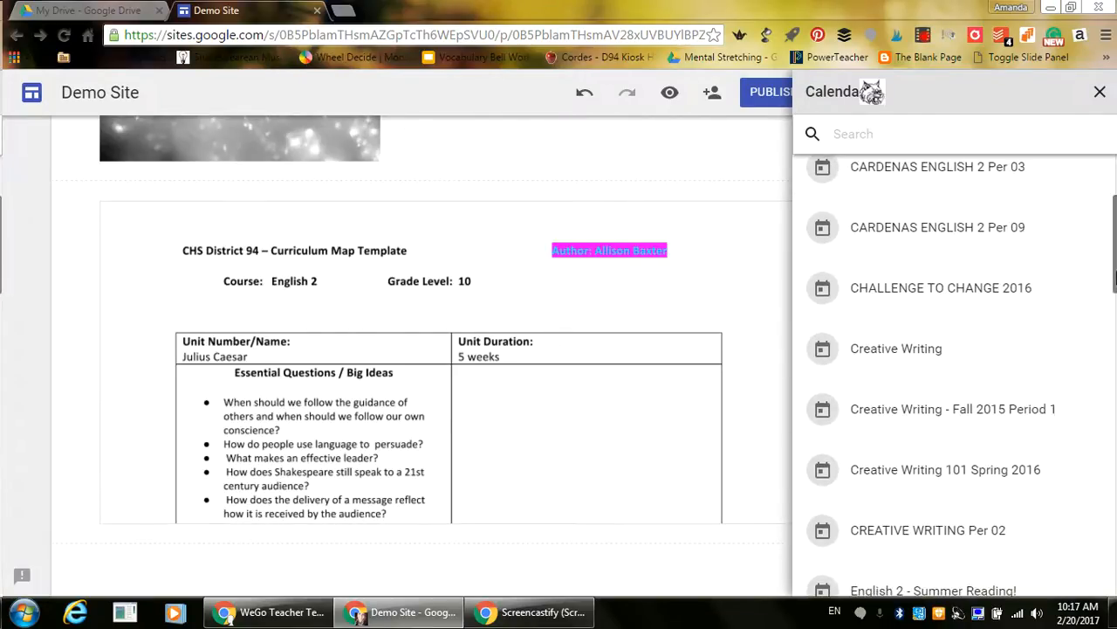
pyautogui.moveTo(1116, 277); pyautogui.dragTo(1113, 219)
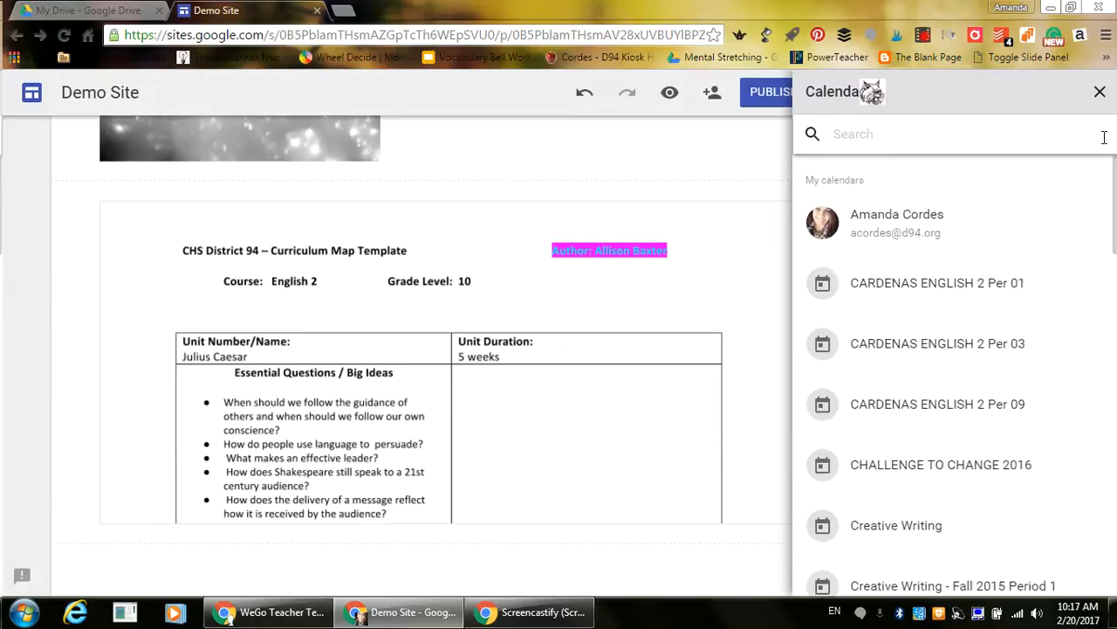
pyautogui.click(1100, 92)
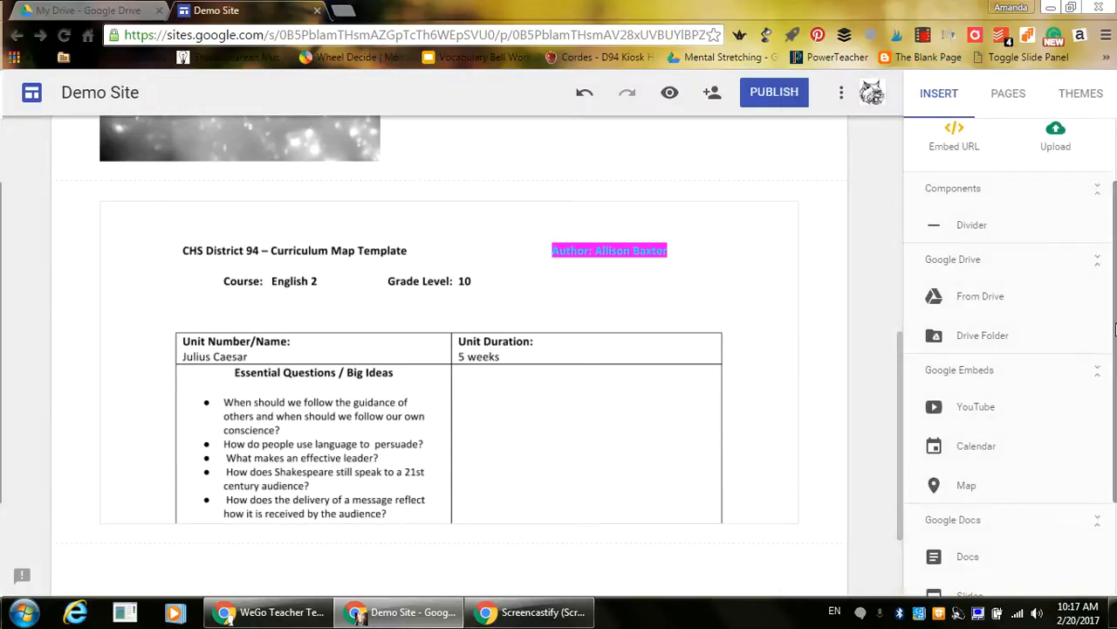
pyautogui.moveTo(1115, 327); pyautogui.dragTo(1115, 469)
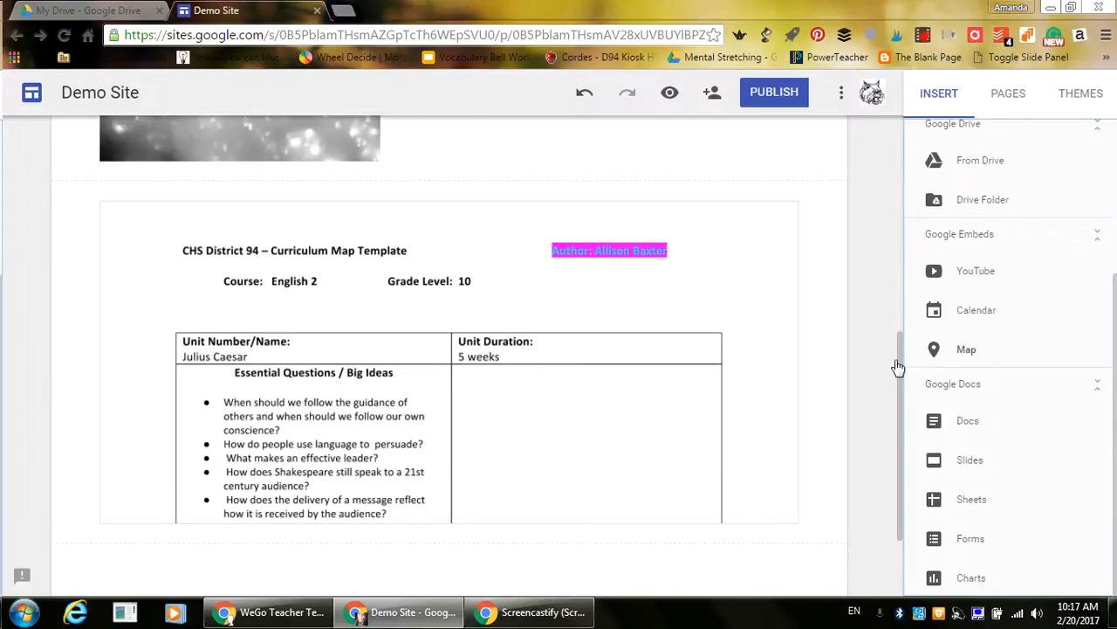
# - Widen the title box in the Home page header on both sides until "Your page title" fits on one line
pyautogui.moveTo(900, 367); pyautogui.dragTo(906, 157)
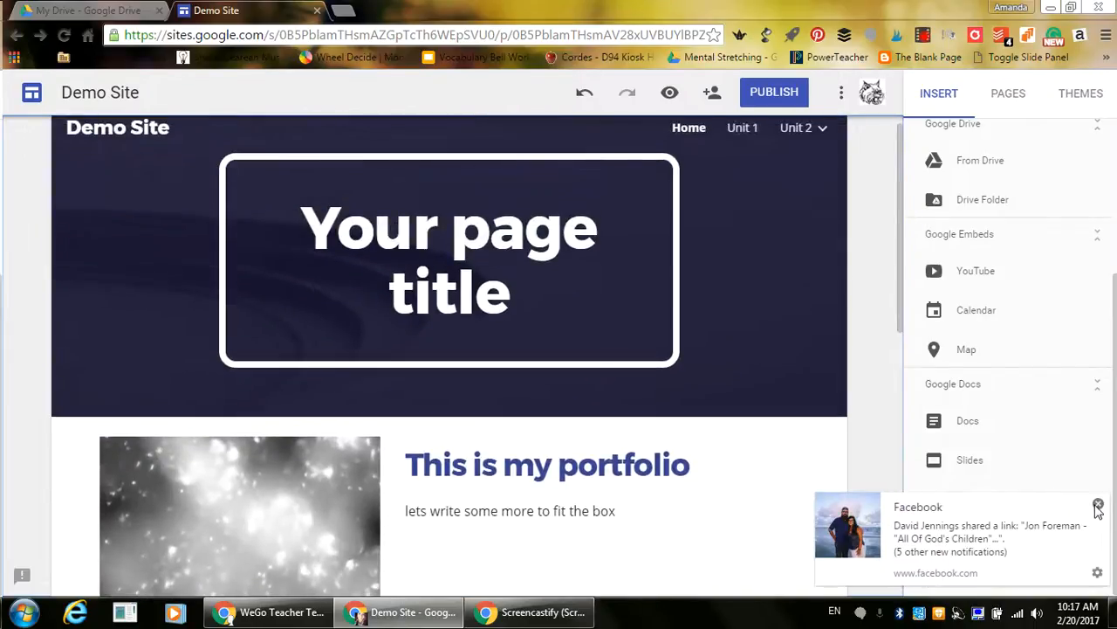
pyautogui.click(1098, 503)
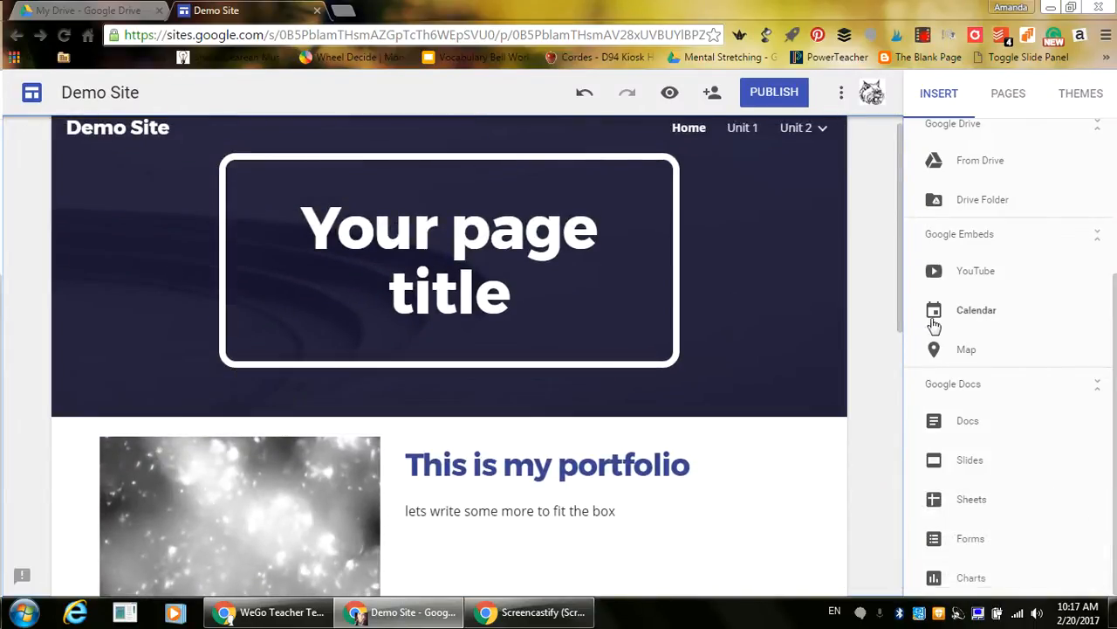
pyautogui.moveTo(896, 323); pyautogui.dragTo(903, 297)
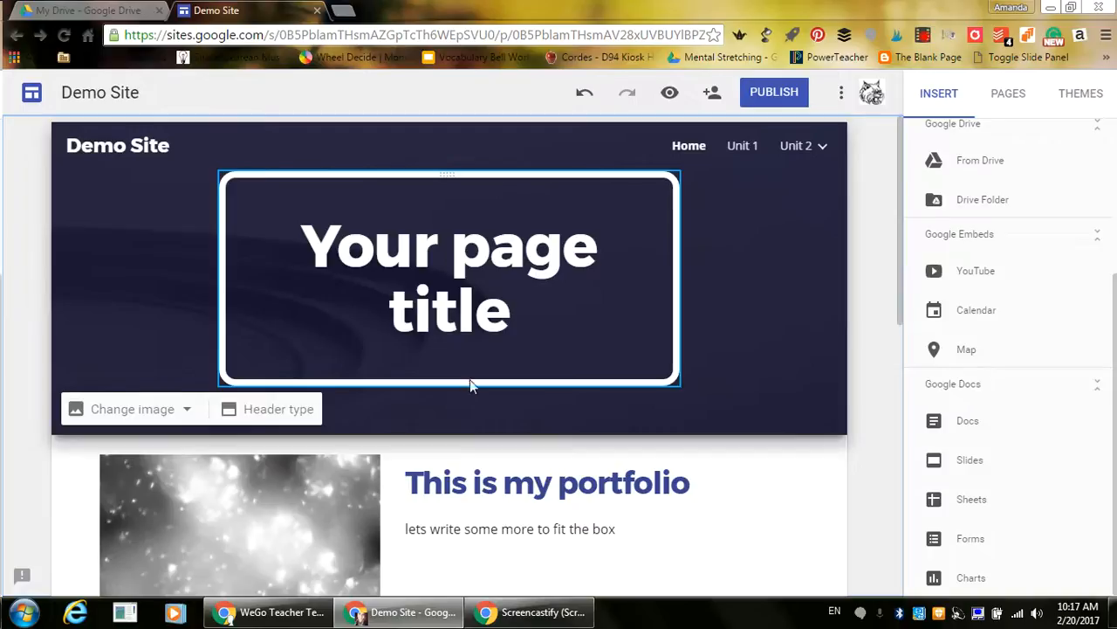
pyautogui.click(448, 175)
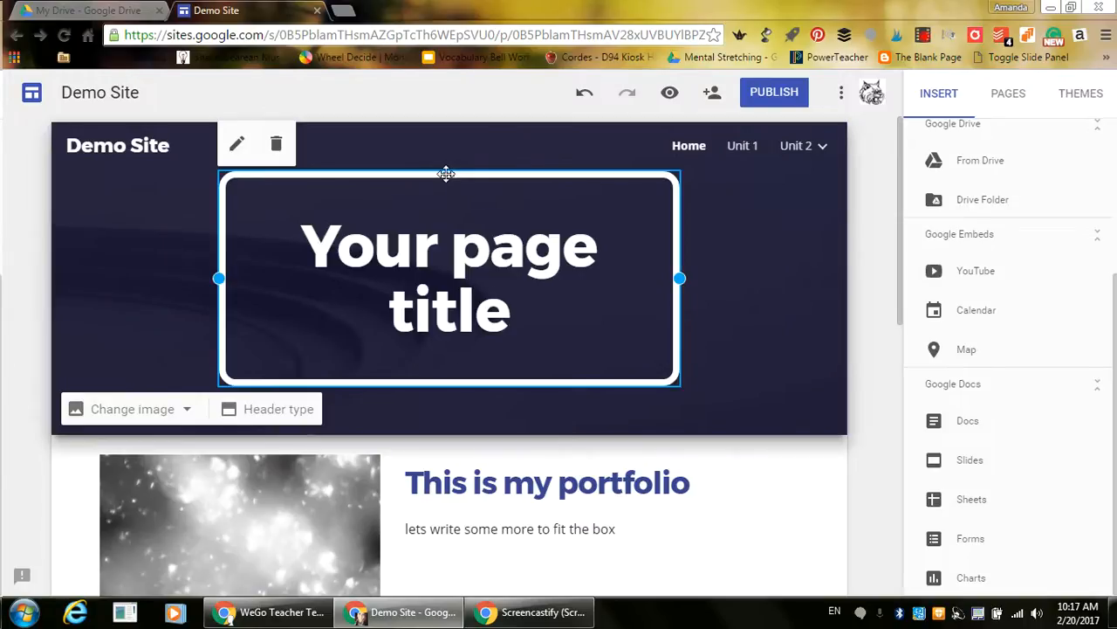
pyautogui.moveTo(446, 174); pyautogui.dragTo(453, 203)
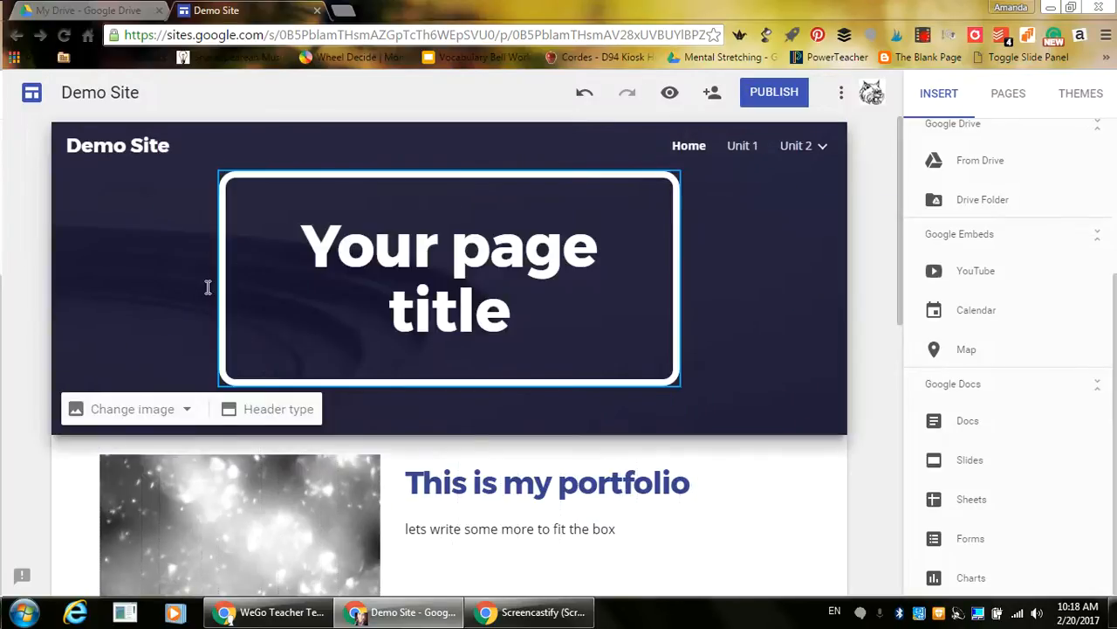
pyautogui.tripleClick(328, 287)
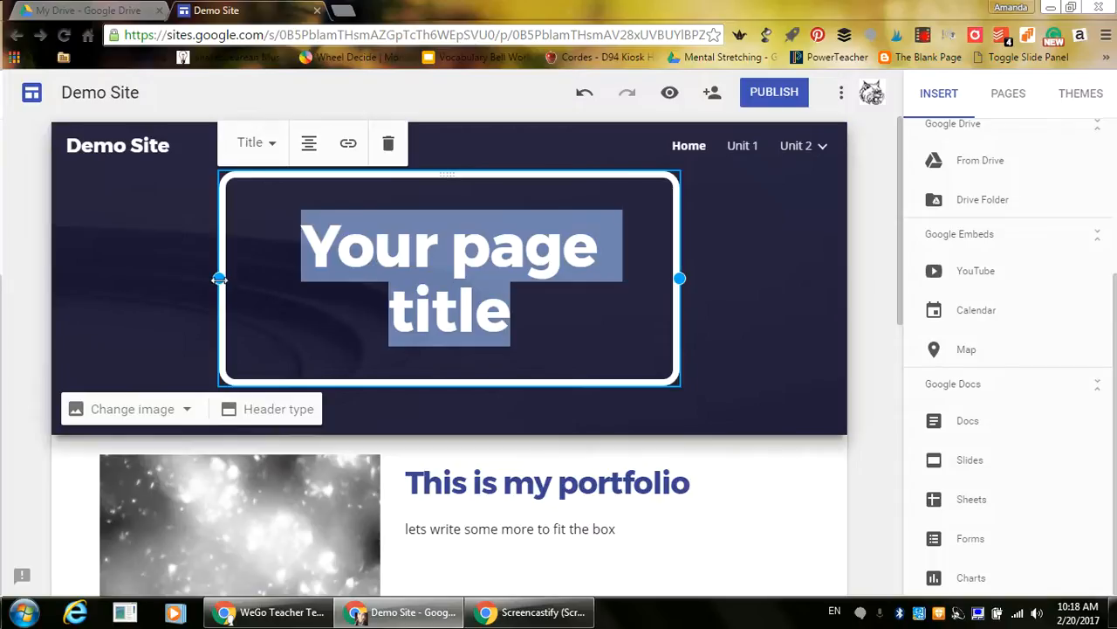
pyautogui.moveTo(220, 277); pyautogui.dragTo(158, 277)
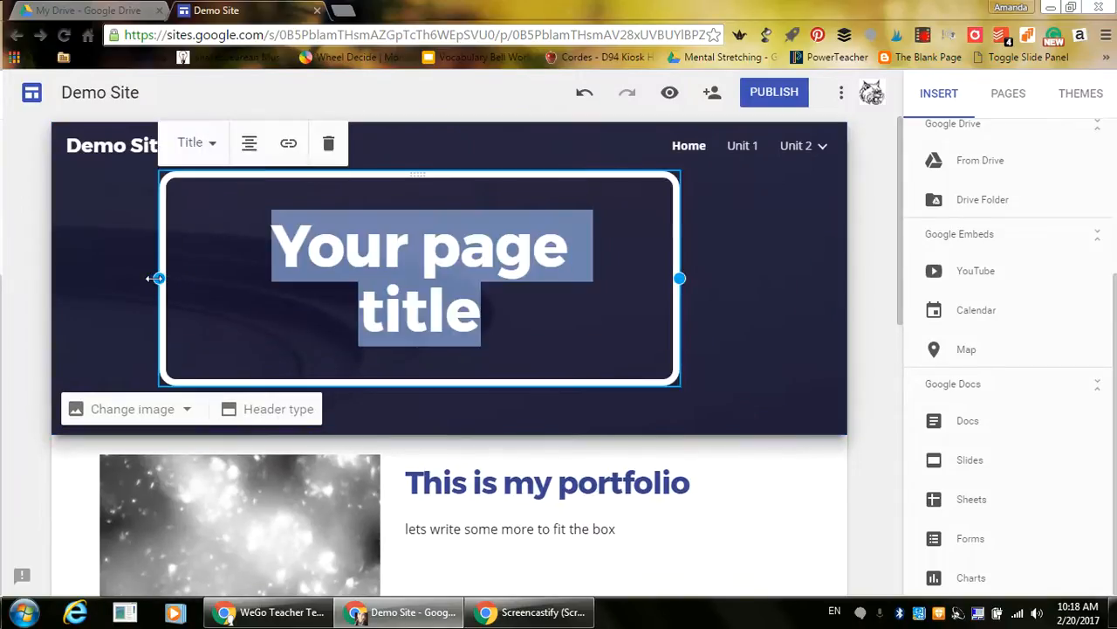
pyautogui.moveTo(681, 278); pyautogui.dragTo(760, 277)
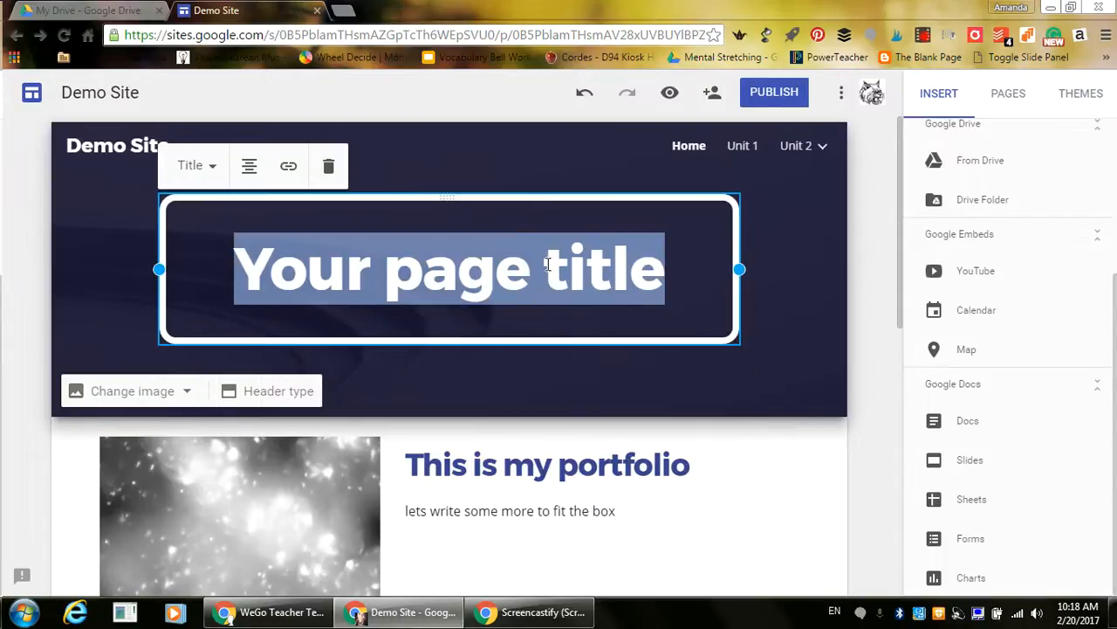
# - Right-align the "Your page title" text in the Home page header and move its box to the header's left side
pyautogui.click(191, 166)
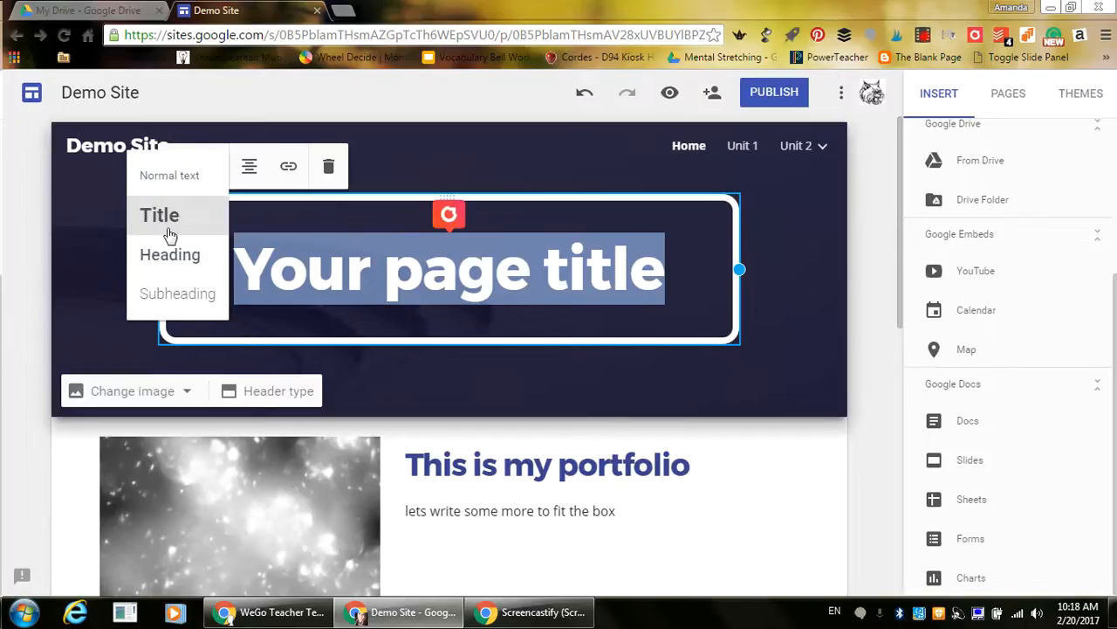
pyautogui.click(260, 241)
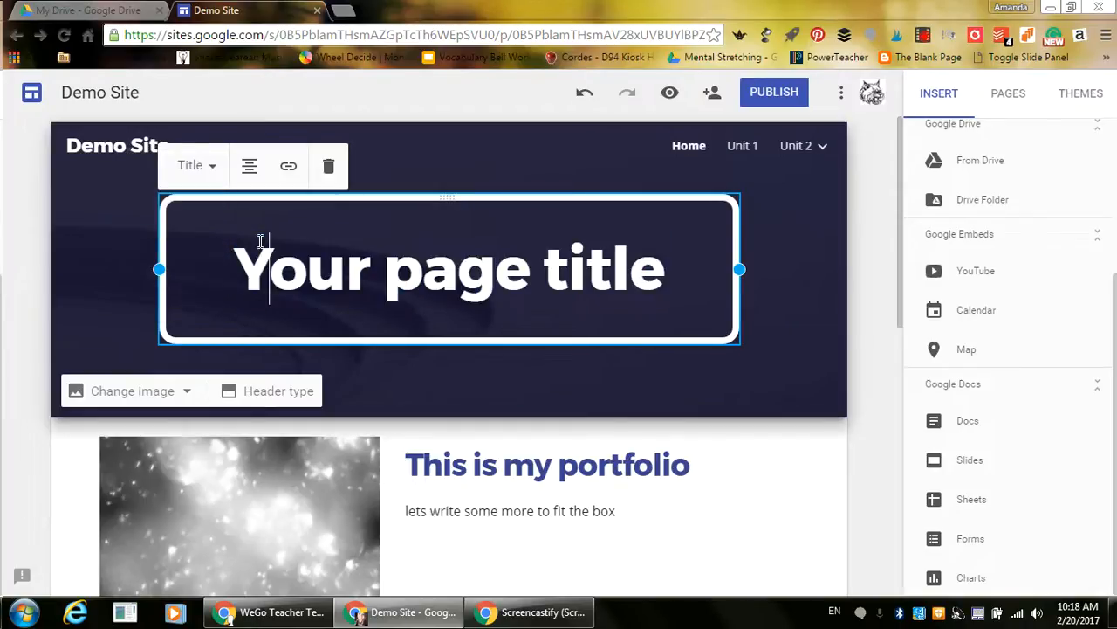
pyautogui.click(251, 171)
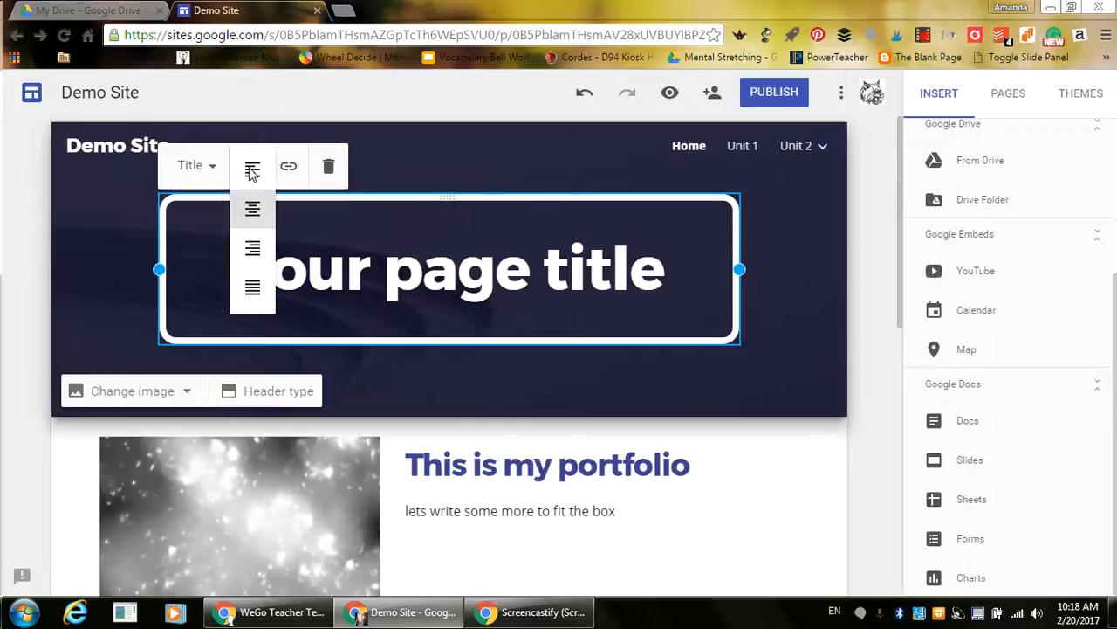
pyautogui.click(250, 176)
pyautogui.click(250, 175)
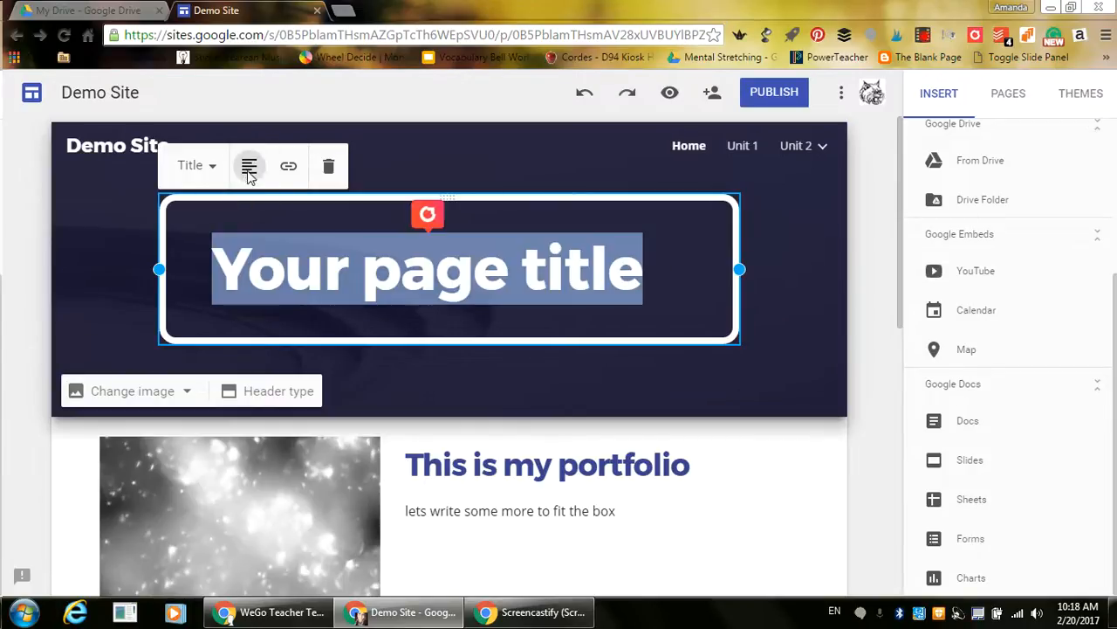
pyautogui.click(252, 235)
pyautogui.moveTo(249, 236); pyautogui.dragTo(252, 180)
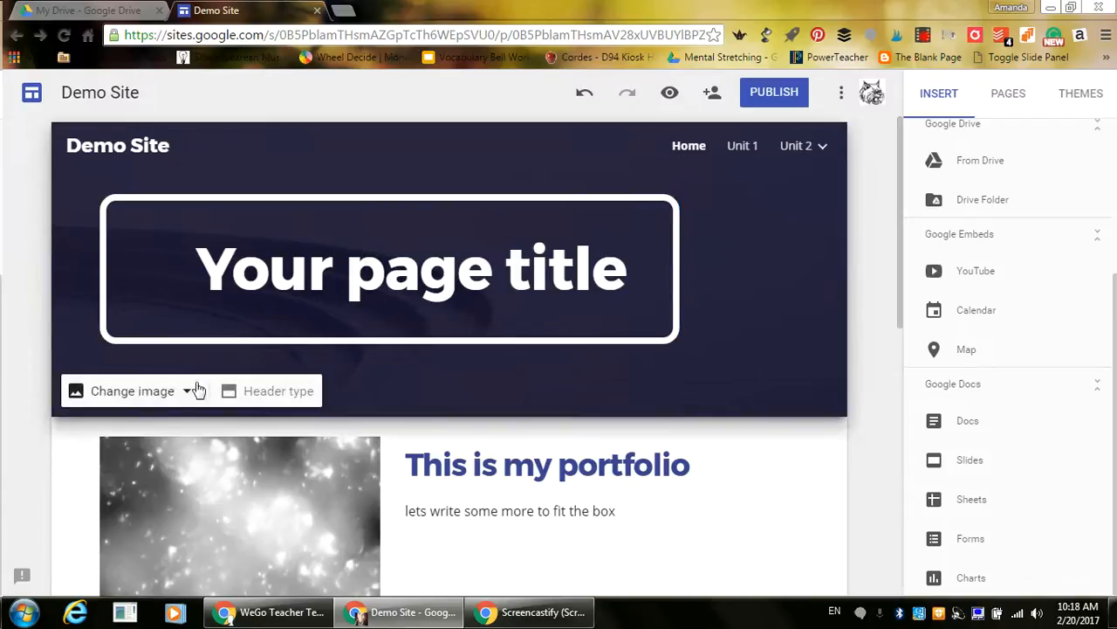
# - Try the Title only and Large banner header types on the Home page, and return the header to Banner
pyautogui.click(232, 392)
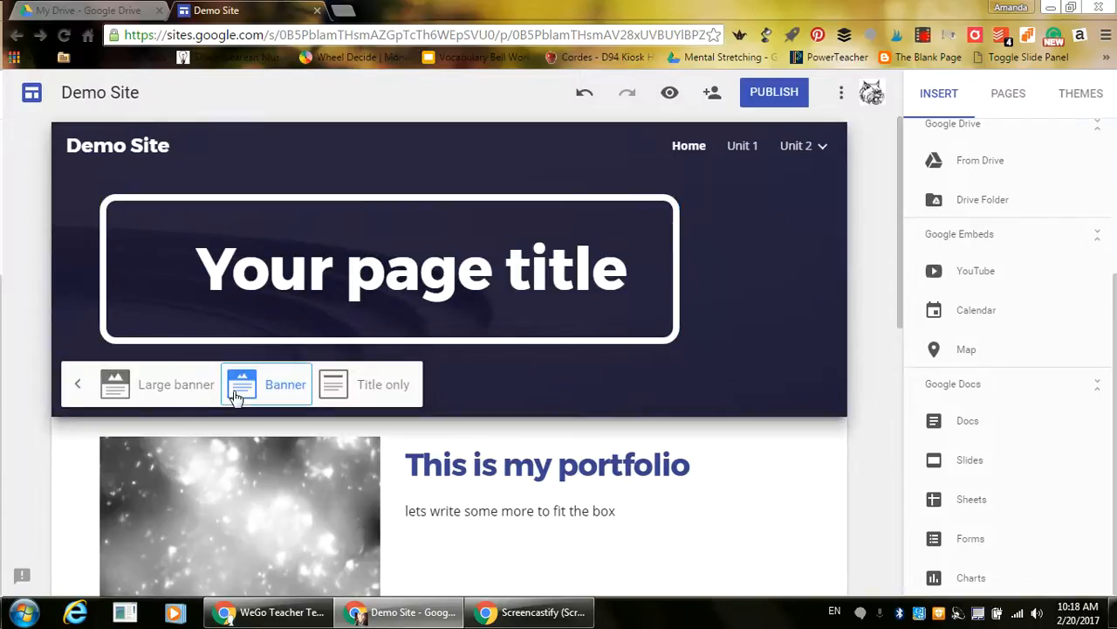
pyautogui.click(350, 401)
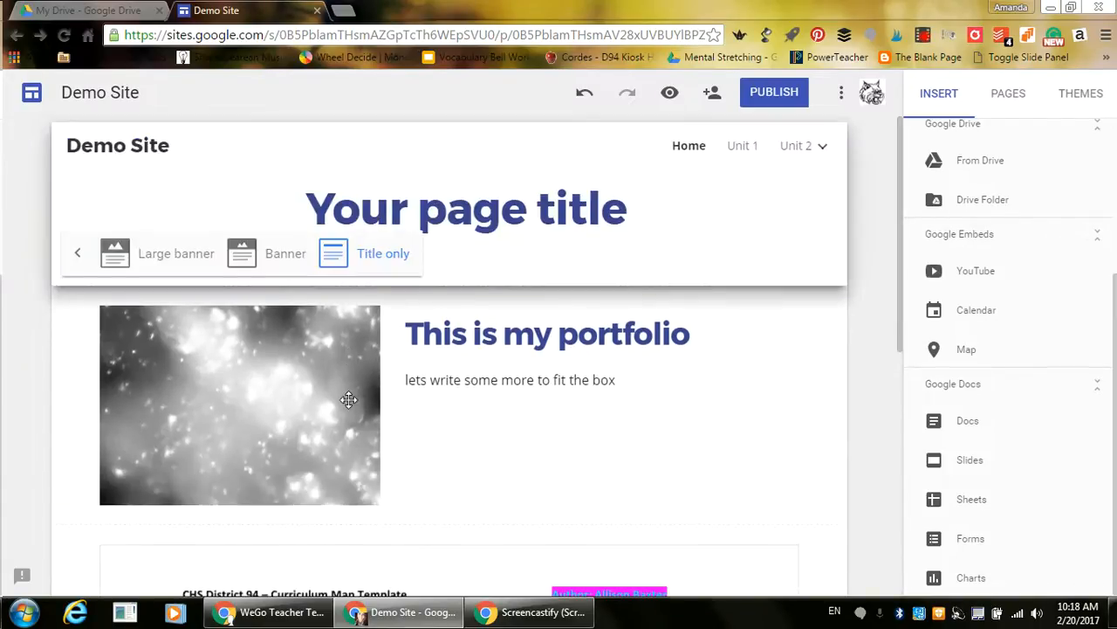
pyautogui.click(270, 252)
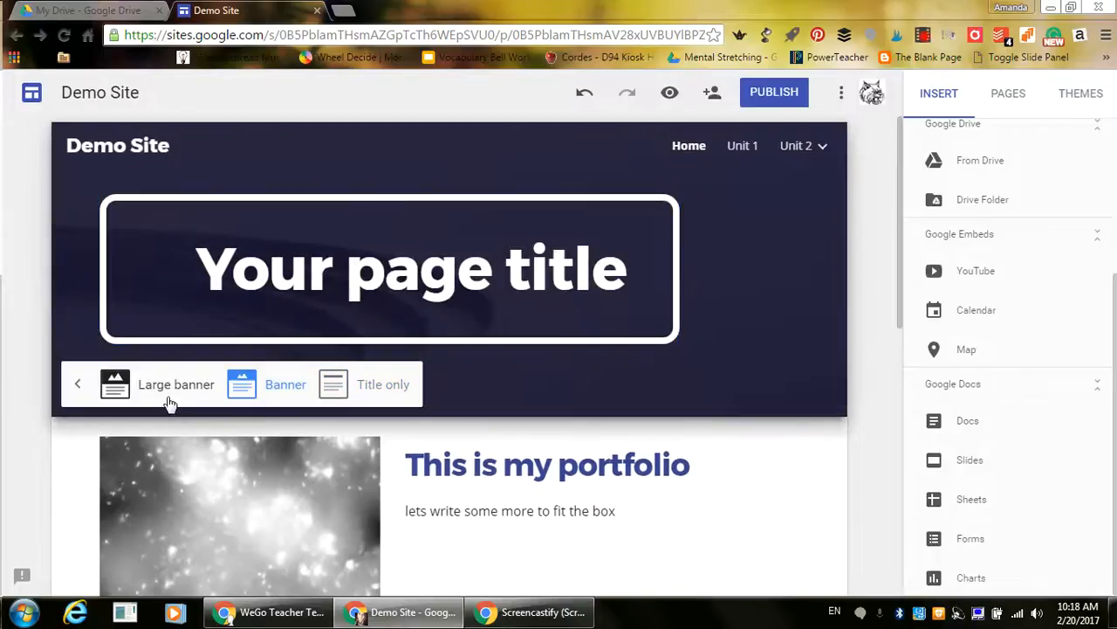
pyautogui.click(169, 395)
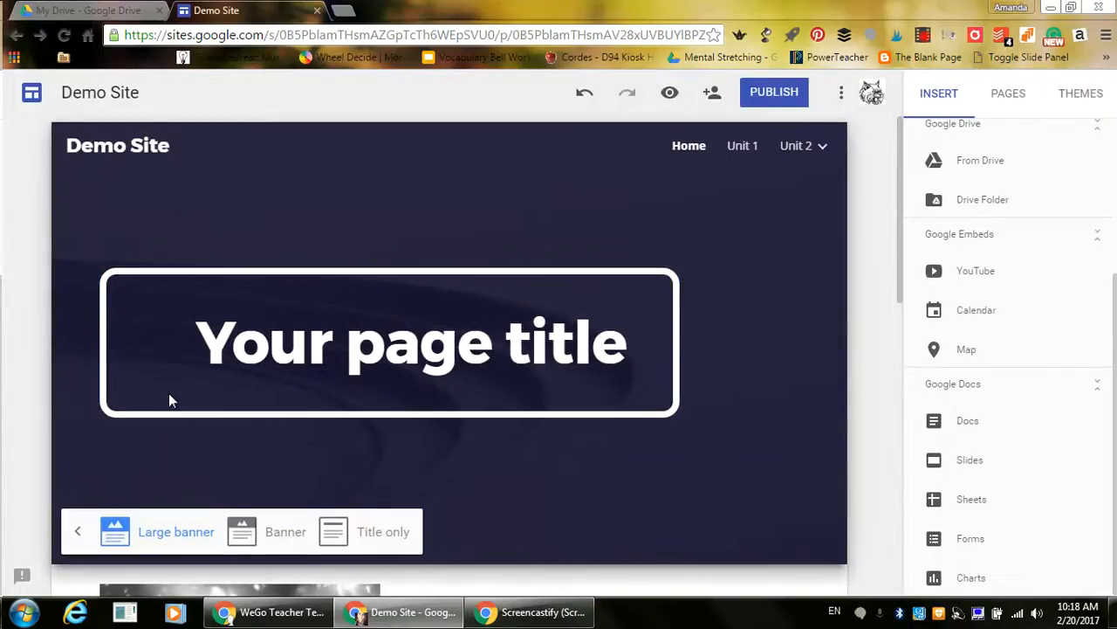
pyautogui.click(249, 534)
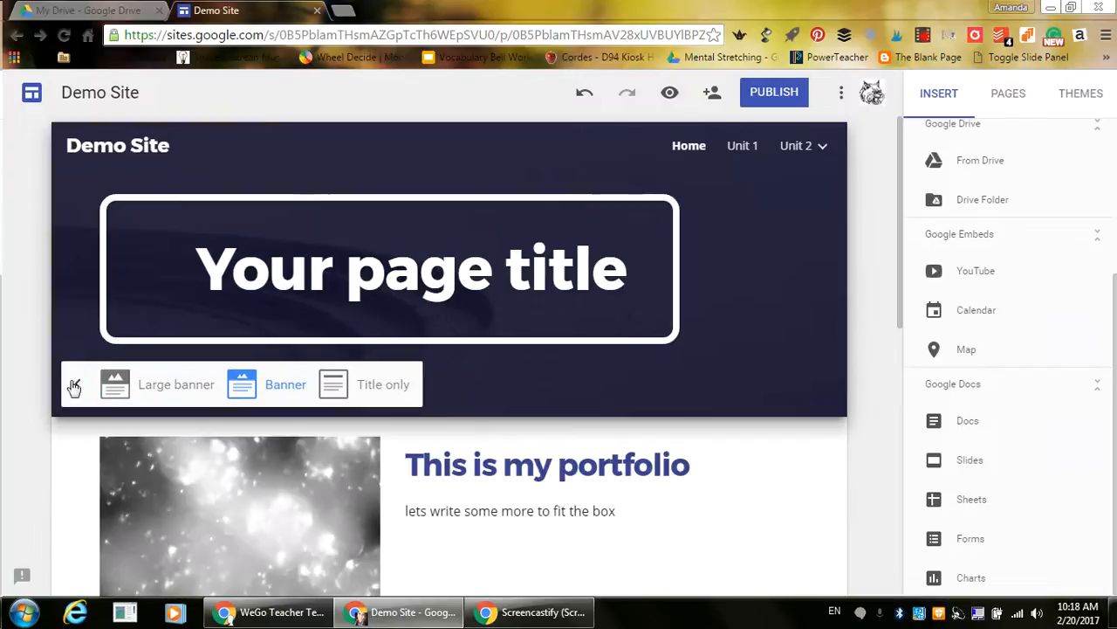
pyautogui.click(76, 388)
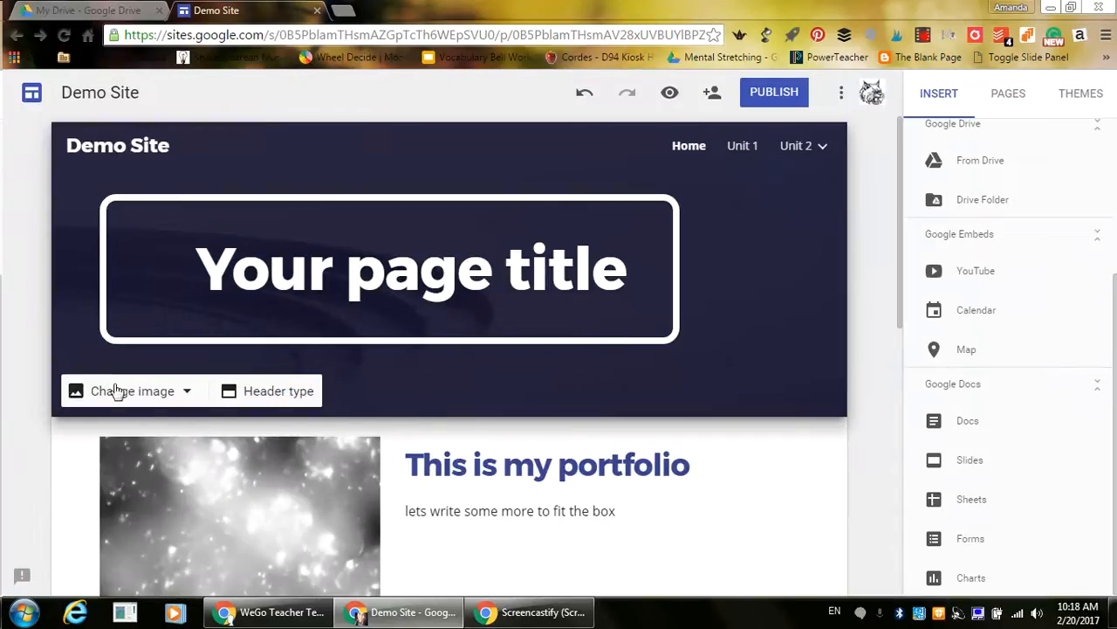
# - Replace the Home page header image with the colourful hanging ribbons picture from the gallery
pyautogui.click(150, 394)
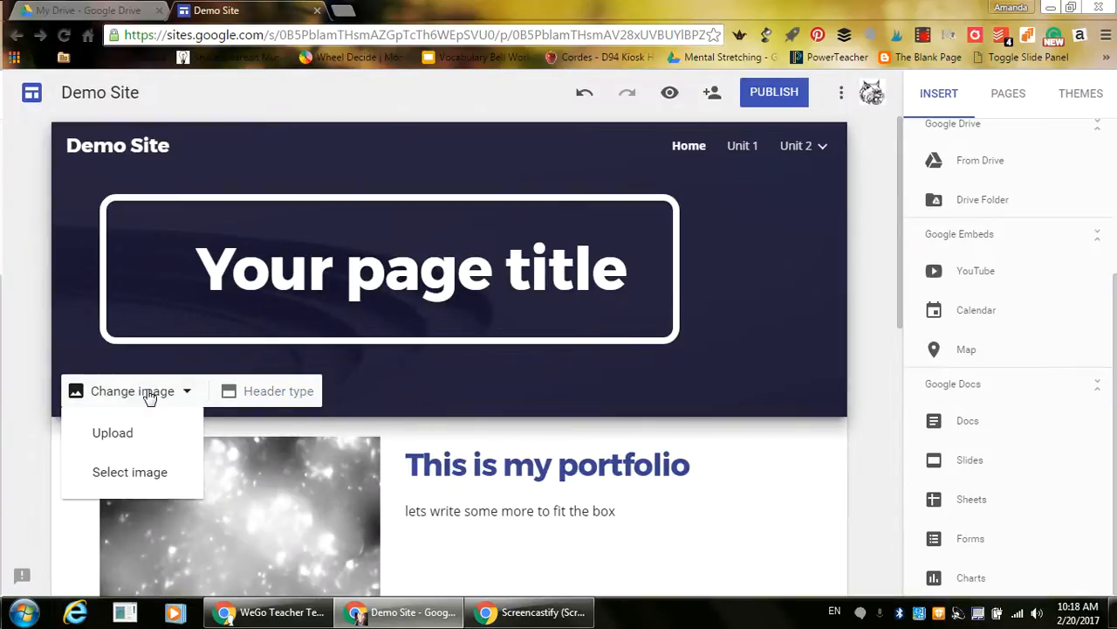
pyautogui.click(111, 476)
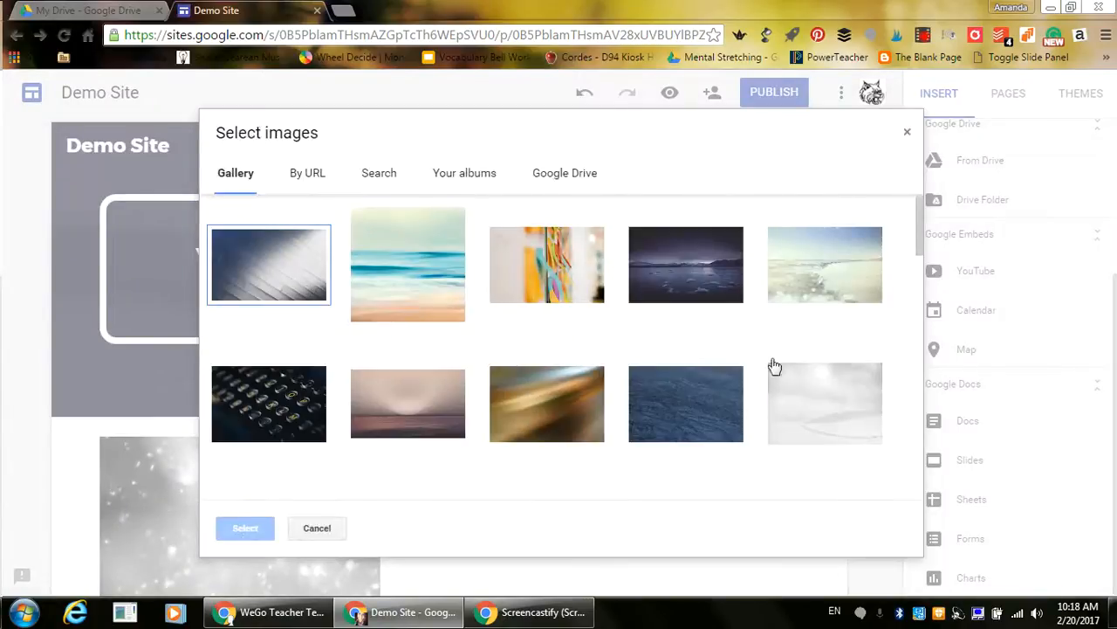
pyautogui.click(565, 272)
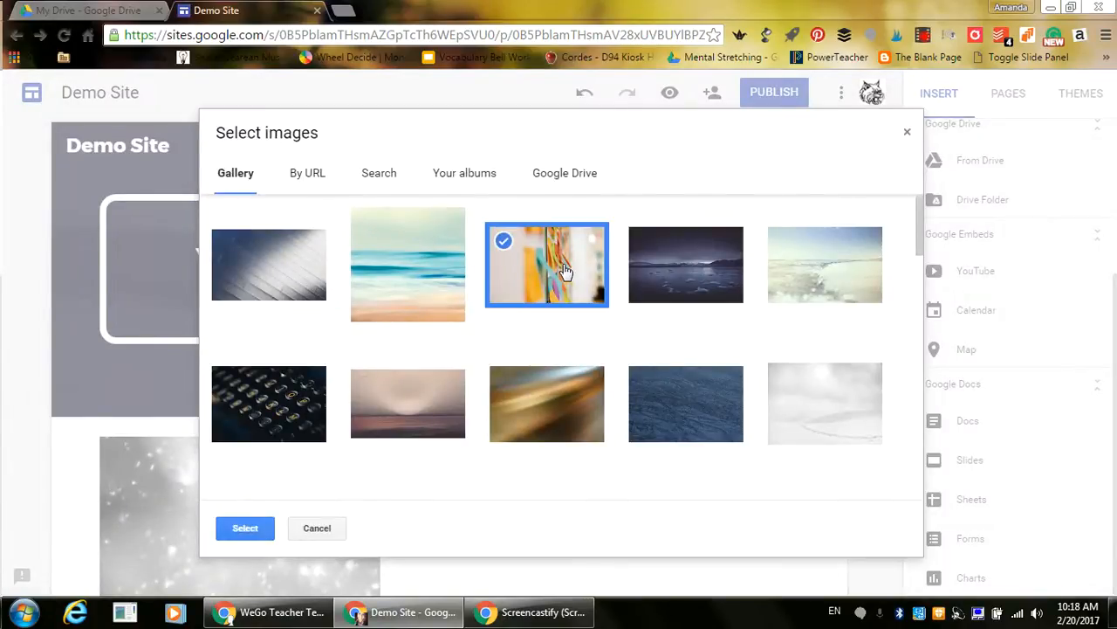
pyautogui.click(246, 529)
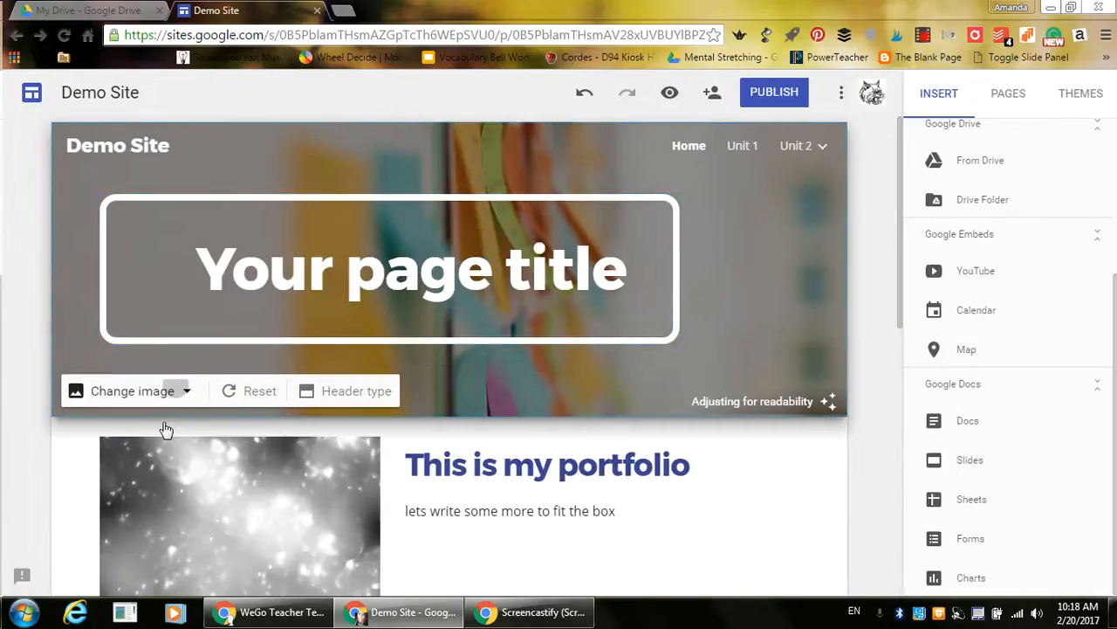
# - Check the Search and By URL sources for header images without choosing another picture
pyautogui.click(179, 390)
pyautogui.click(107, 472)
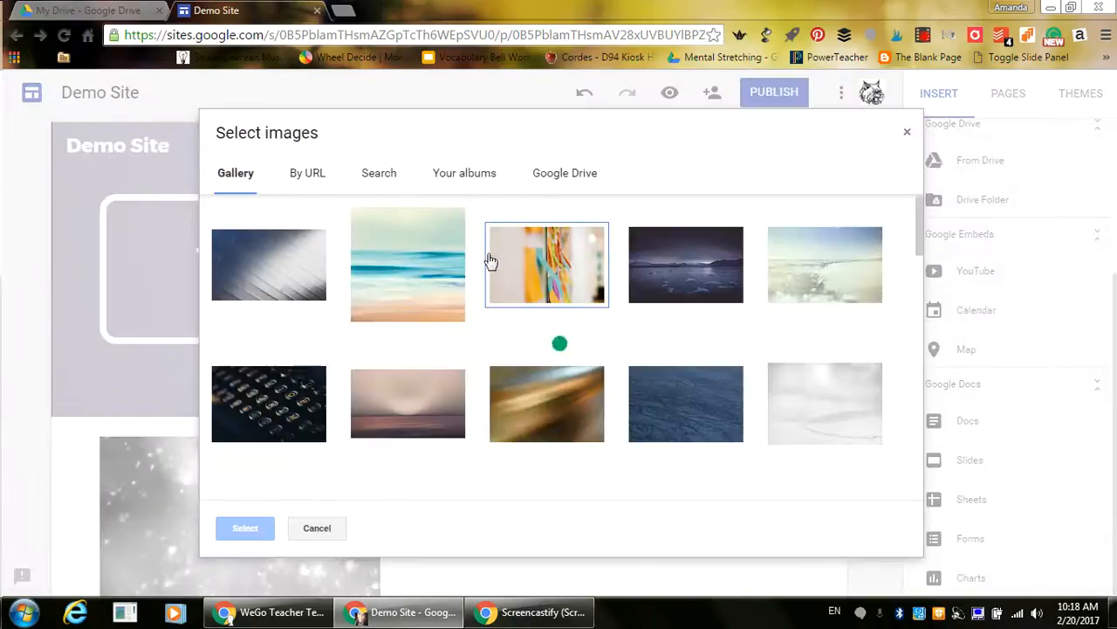
pyautogui.click(379, 173)
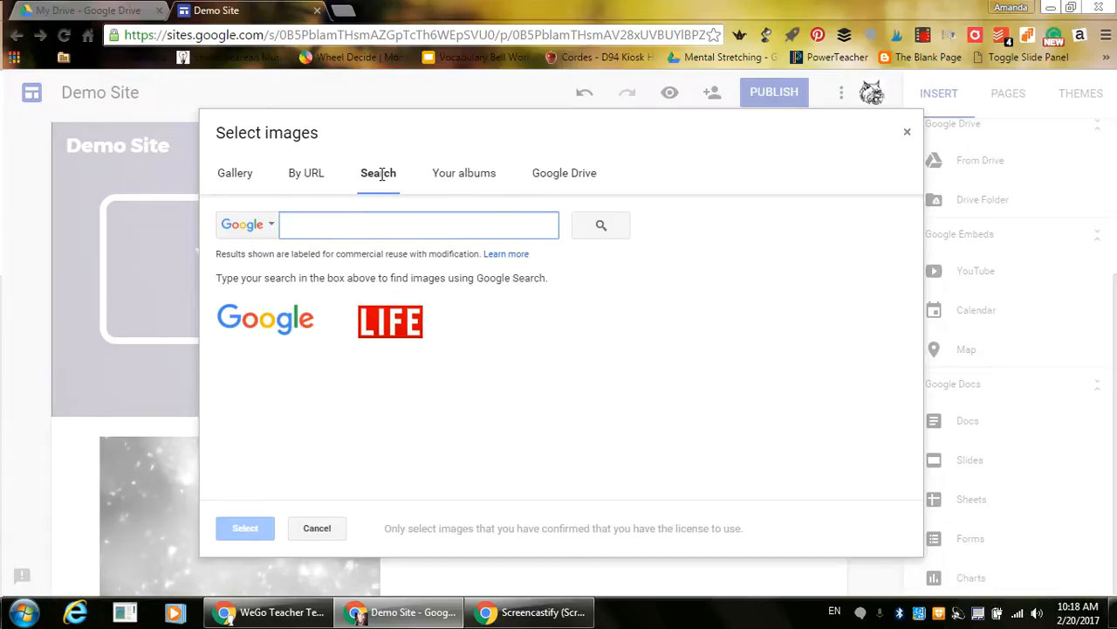
pyautogui.click(316, 185)
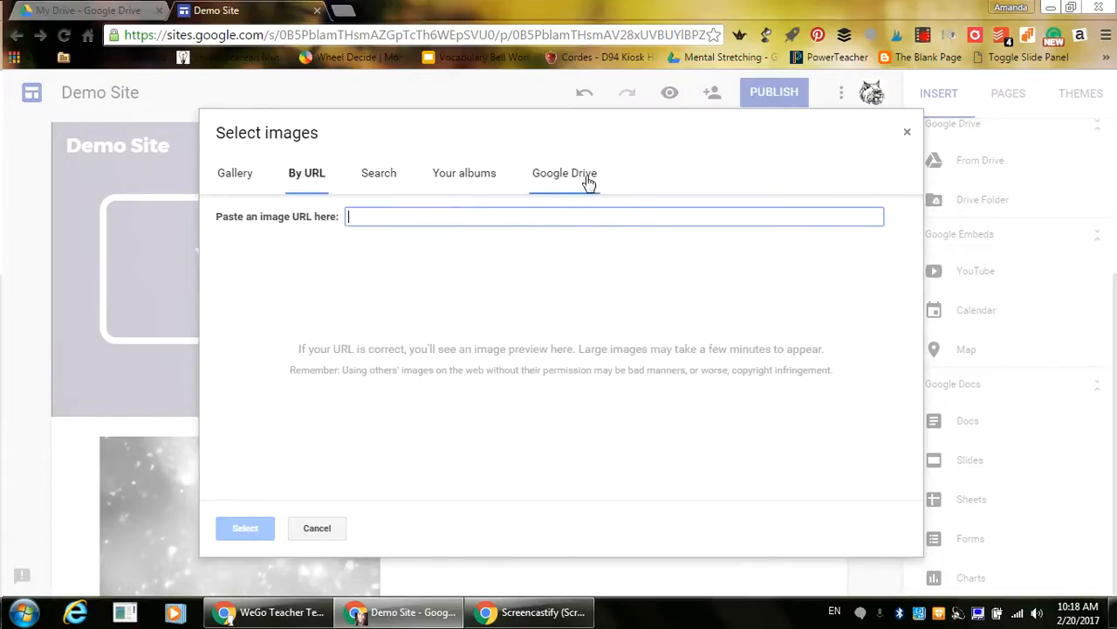
pyautogui.click(380, 174)
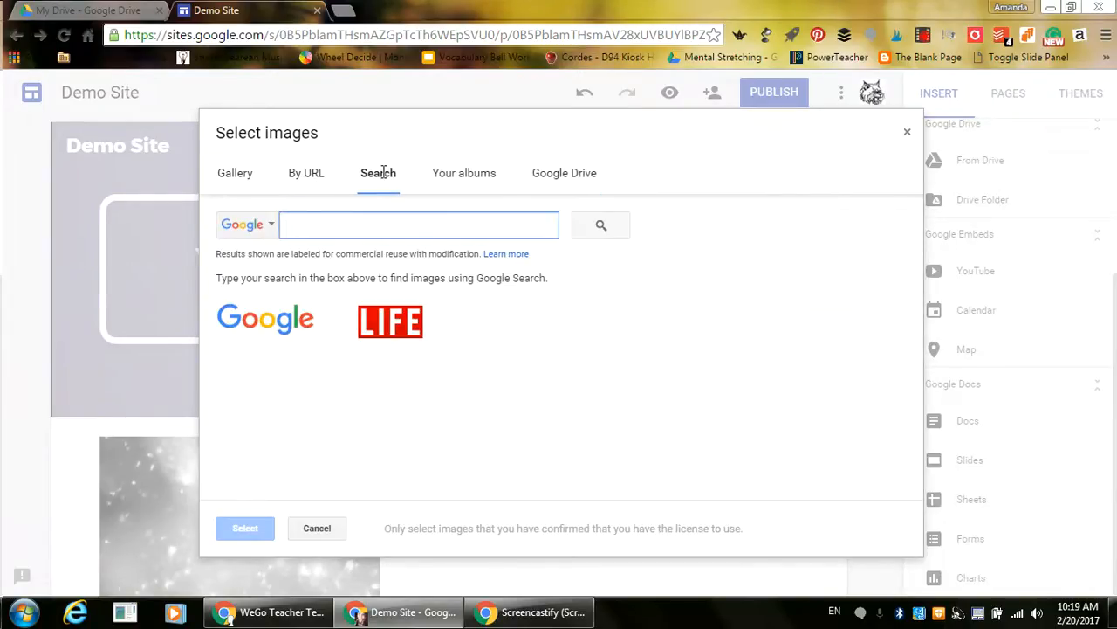
pyautogui.click(314, 528)
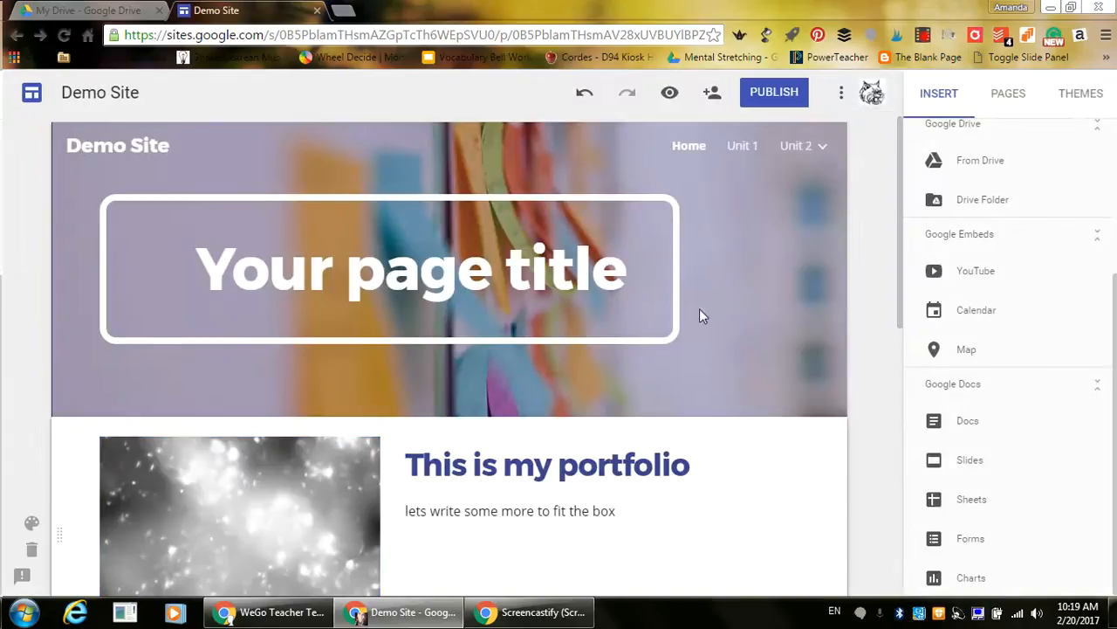
# - Turn off the readability adjustment on the Home page header image
pyautogui.click(389, 197)
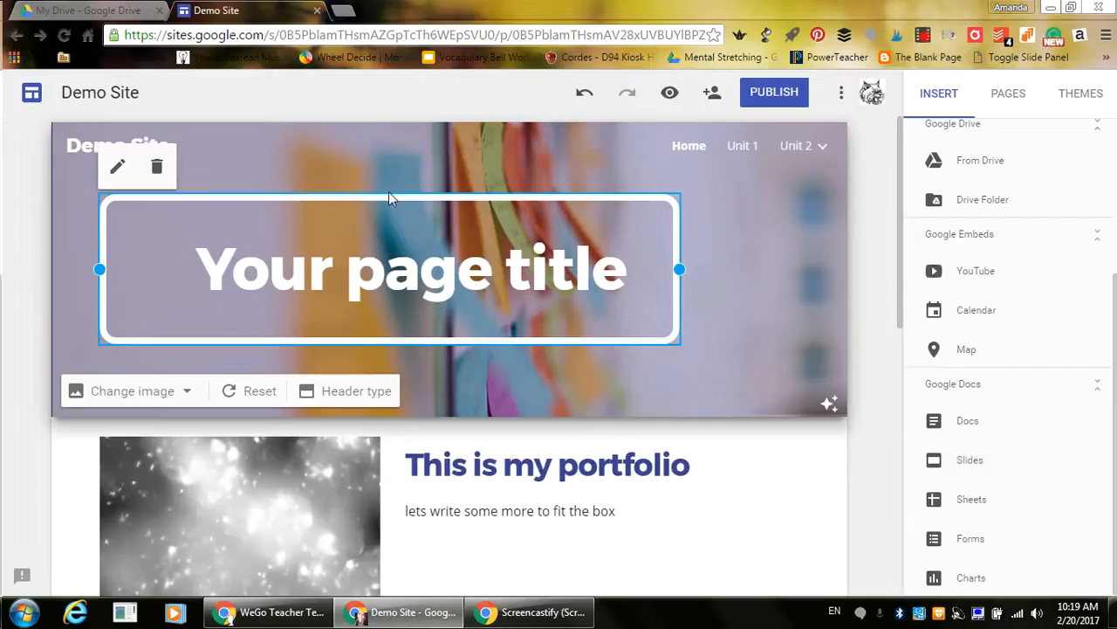
pyautogui.moveTo(403, 201)
pyautogui.mouseDown()
pyautogui.moveTo(463, 205)
pyautogui.moveTo(423, 205)
pyautogui.mouseUp()
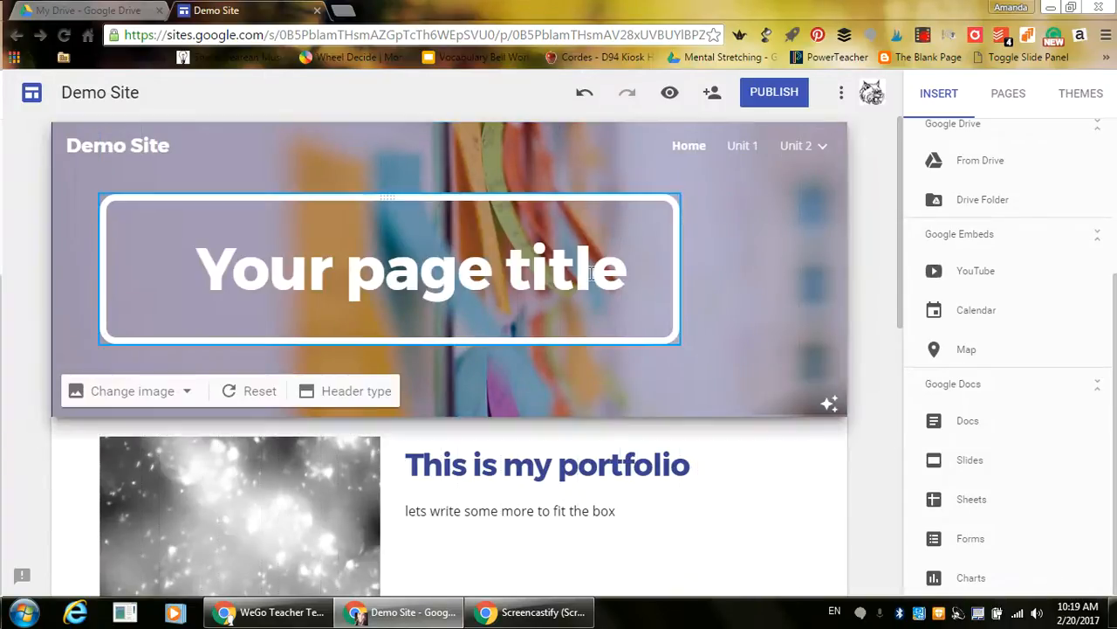
pyautogui.click(829, 402)
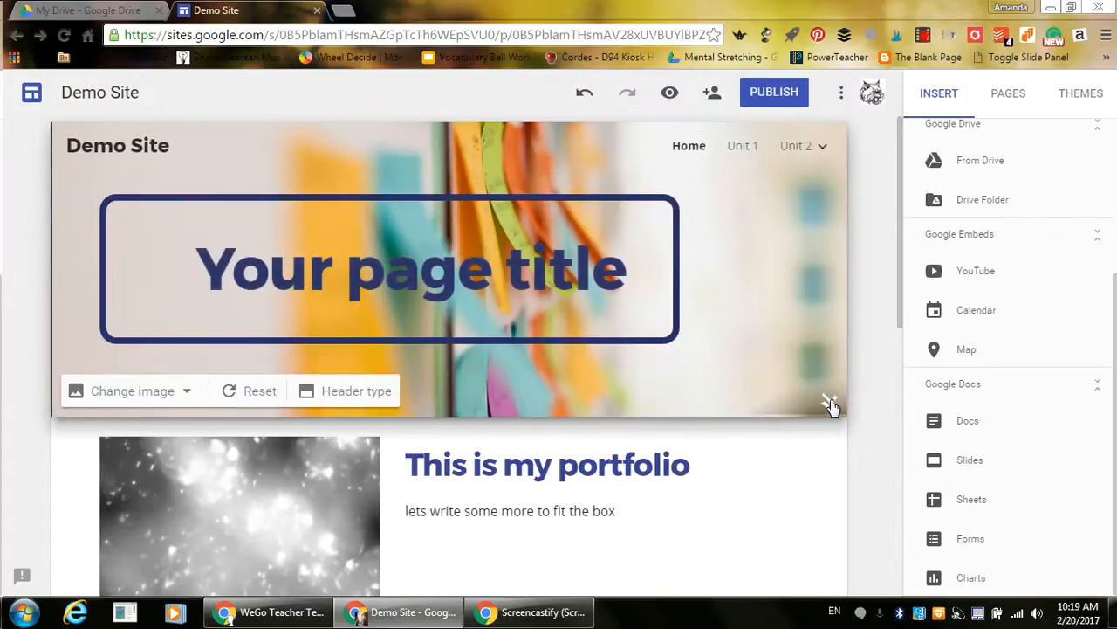
pyautogui.click(869, 412)
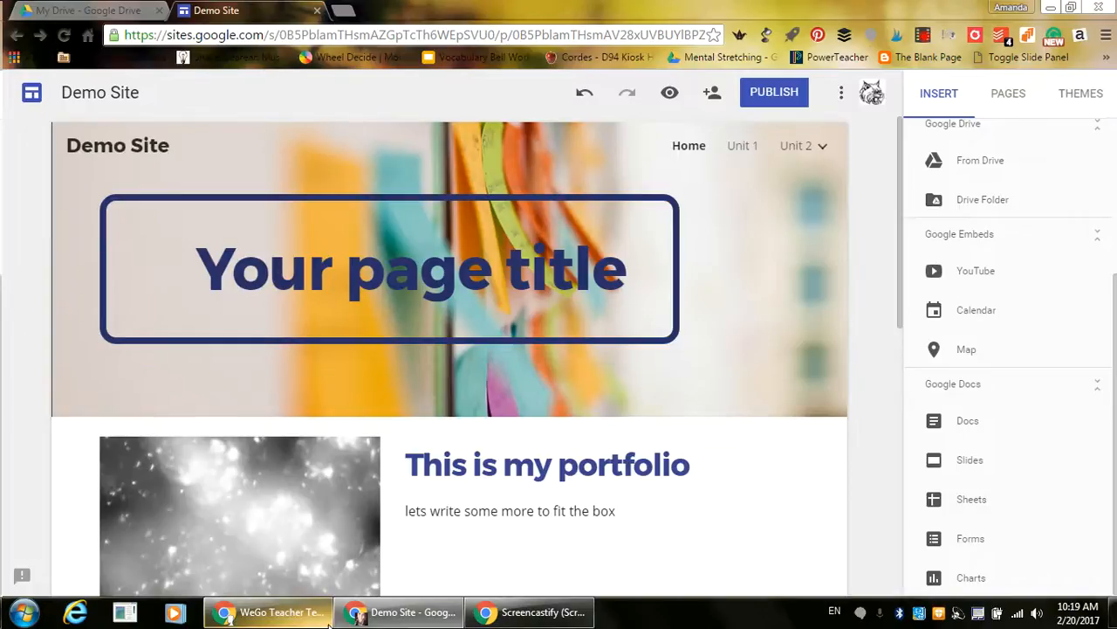
# - Switch to the WeGo Teacher Tech Tools site and look through its Home, Google Apps, Video and Assessment pages
pyautogui.click(270, 612)
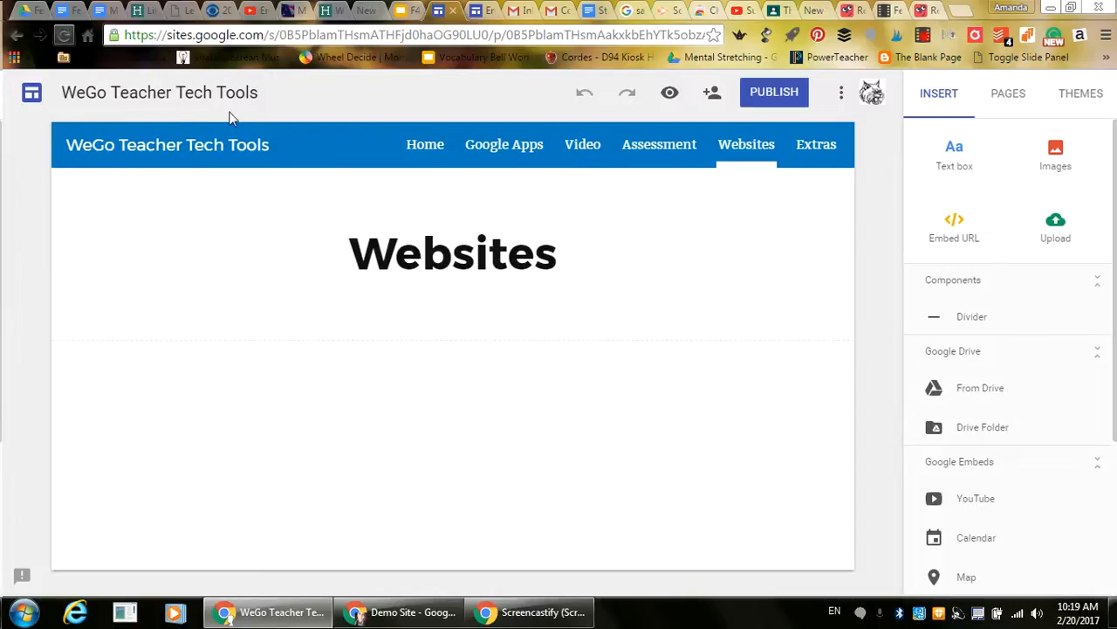
pyautogui.click(423, 148)
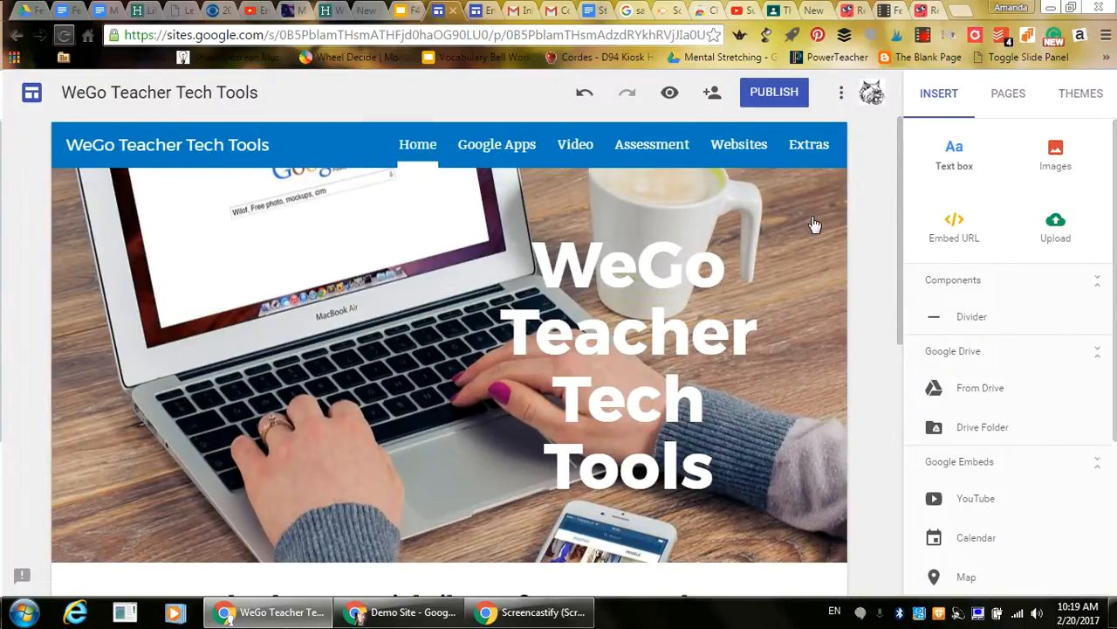
pyautogui.scroll(-5, 894, 232)
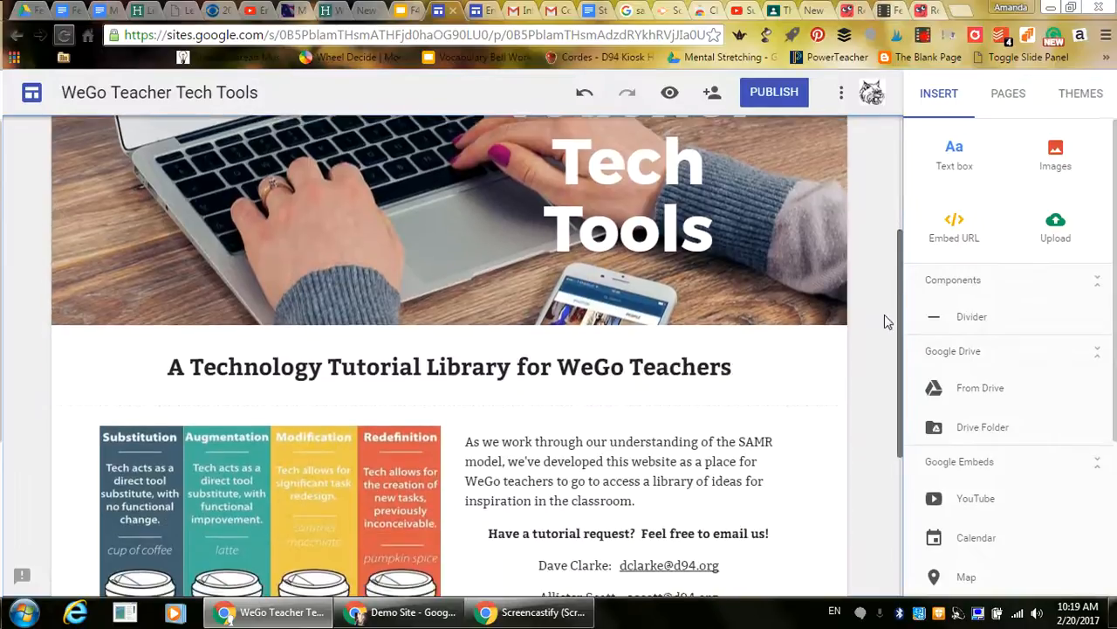
pyautogui.scroll(5, 887, 262)
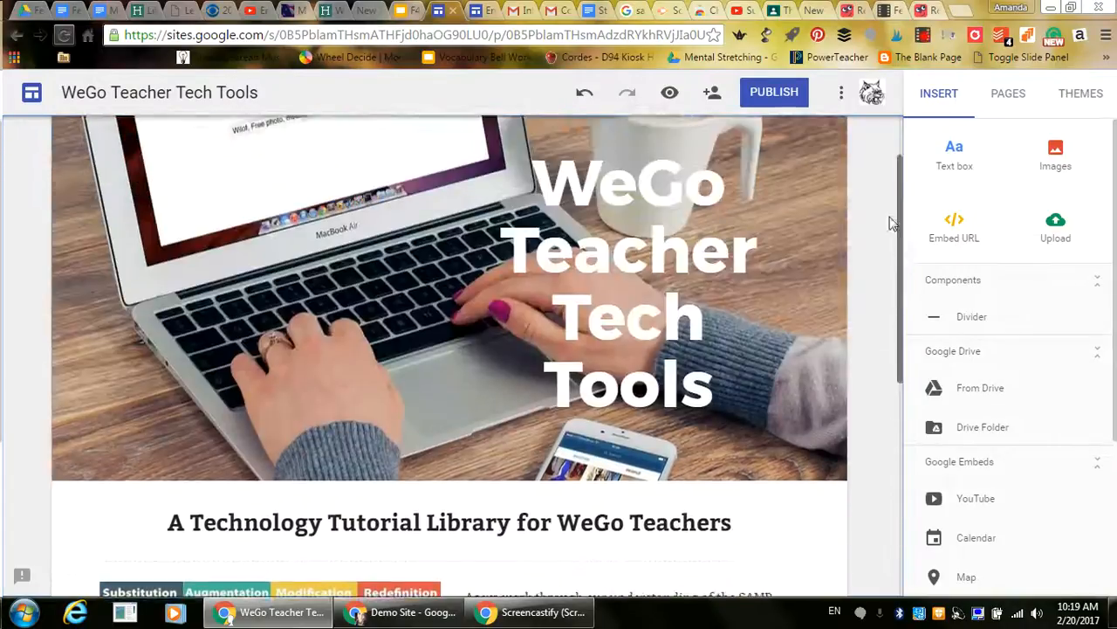
pyautogui.click(499, 148)
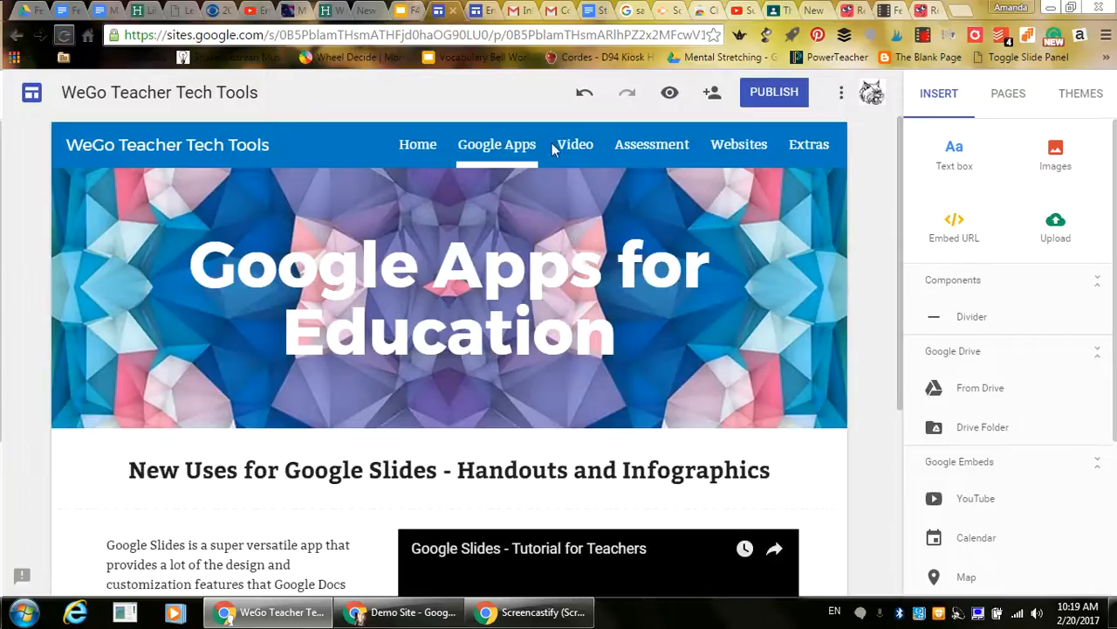
pyautogui.click(568, 144)
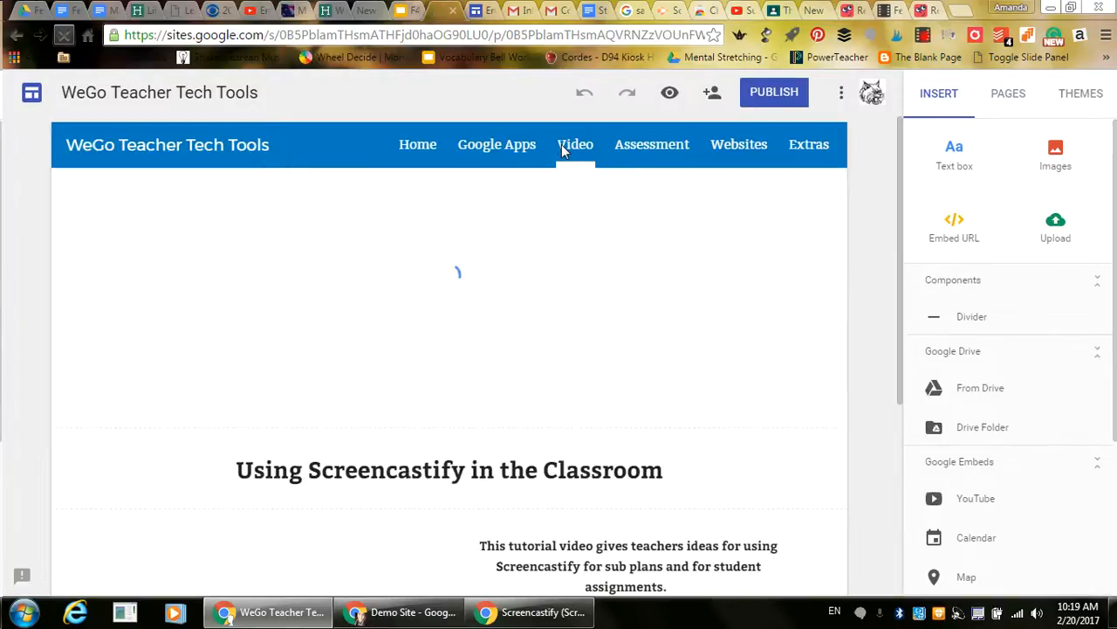
pyautogui.click(624, 154)
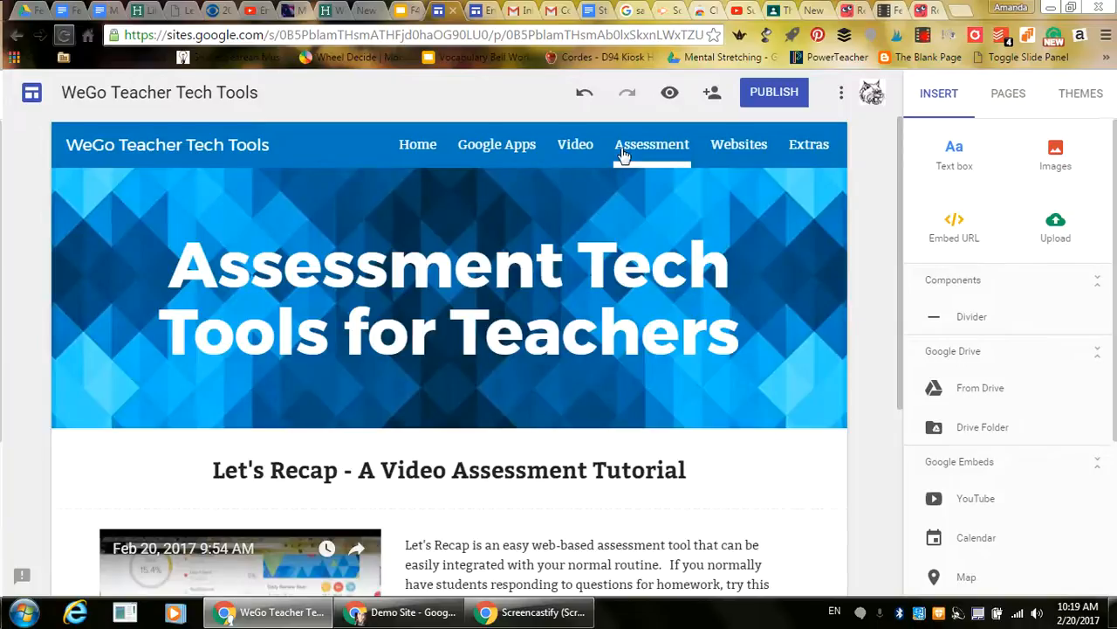
# - Open the English 2 Literature site as another example
pyautogui.click(478, 8)
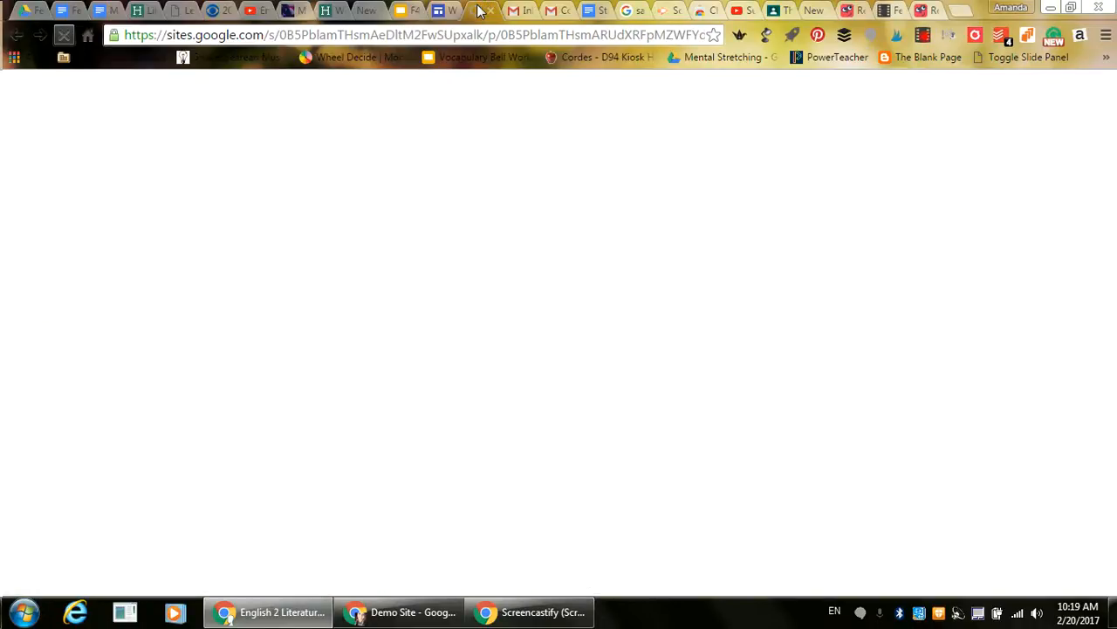